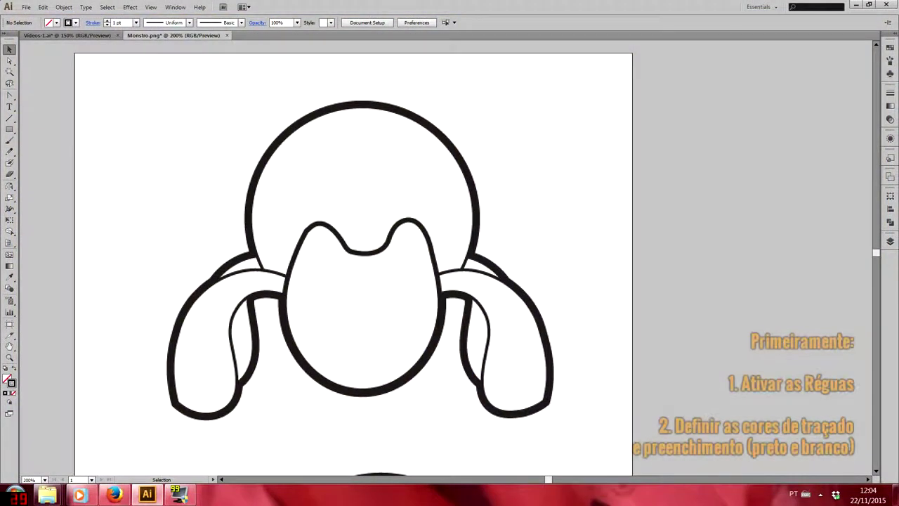
# Show rulers on the Monstro.png canvas, dock the Color panel, and open the Layers panel.
pyautogui.click(175, 7)
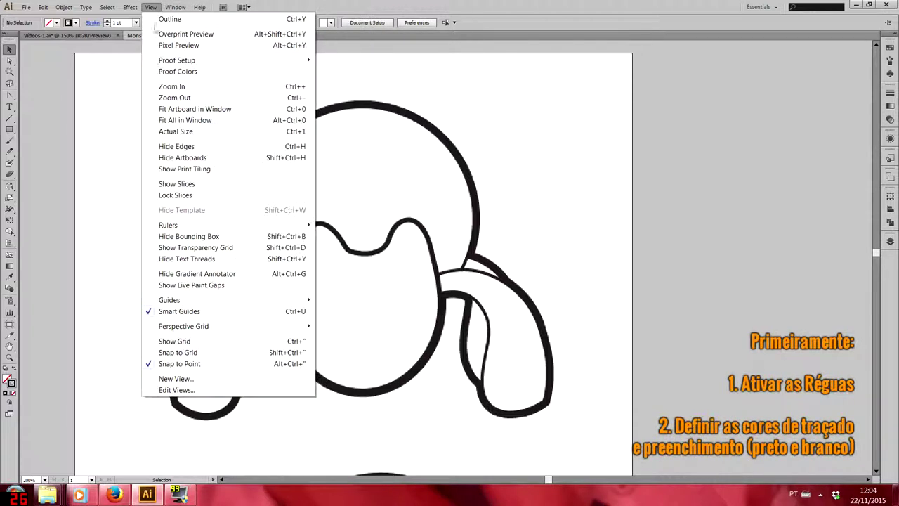
pyautogui.moveTo(168, 225)
pyautogui.click(336, 226)
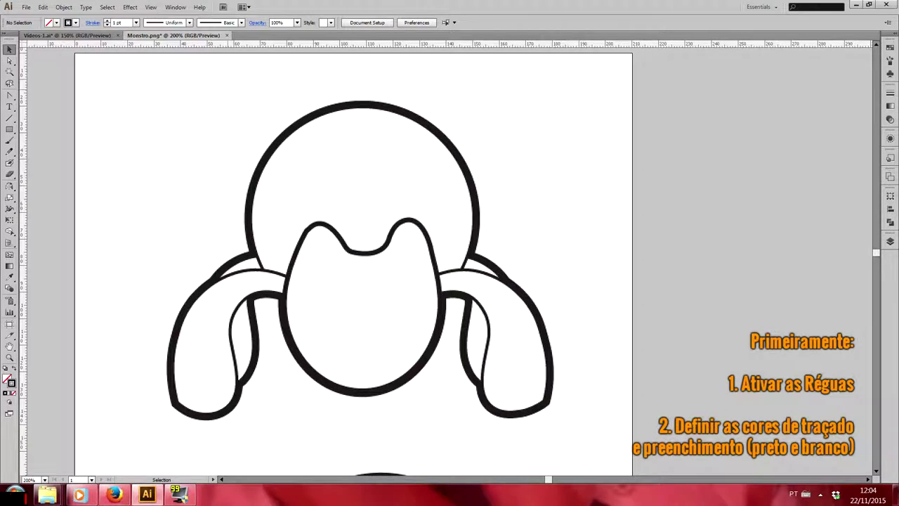
pyautogui.click(9, 380)
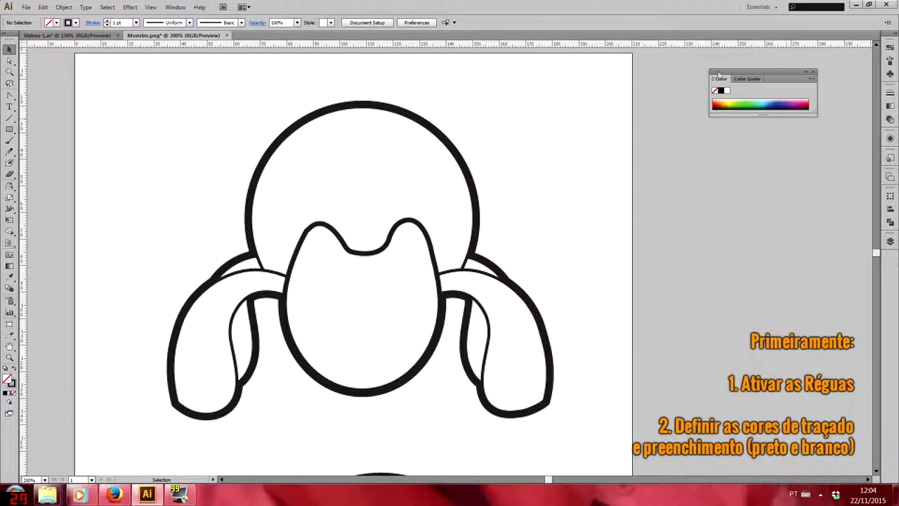
pyautogui.moveTo(718, 73); pyautogui.dragTo(890, 44)
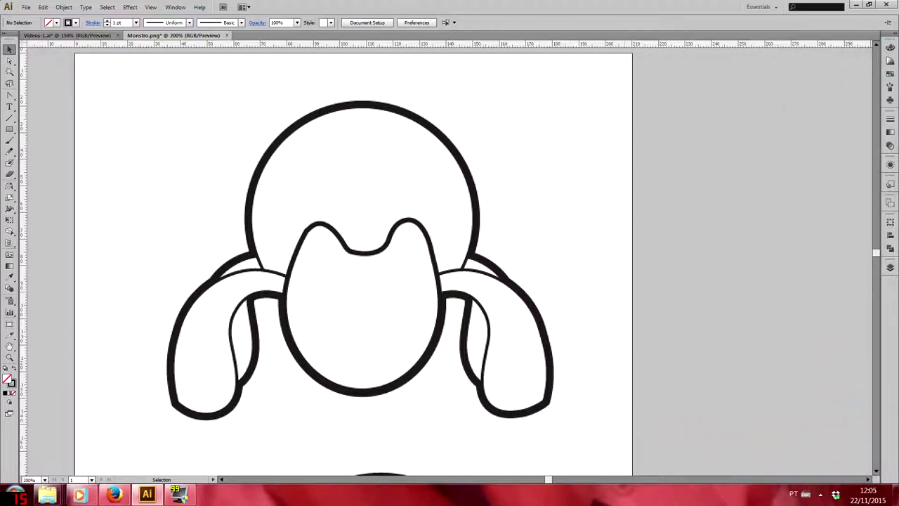
pyautogui.click(890, 267)
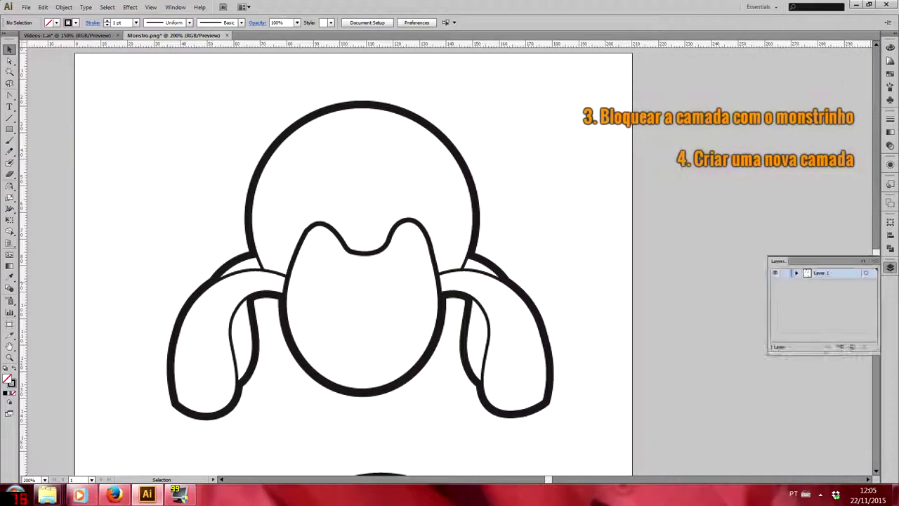
# Add Layer 2 above the monster layer and set a 50% opacity value in Transparency.
pyautogui.click(853, 346)
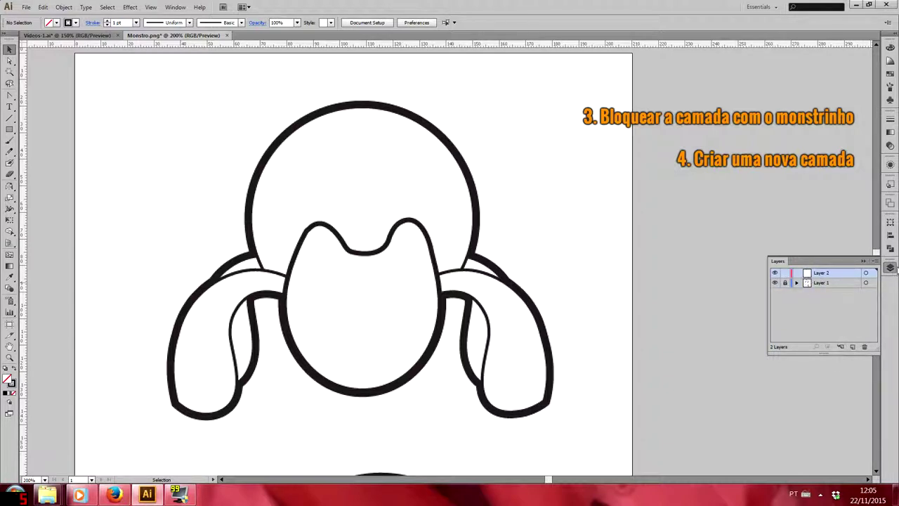
pyautogui.click(890, 268)
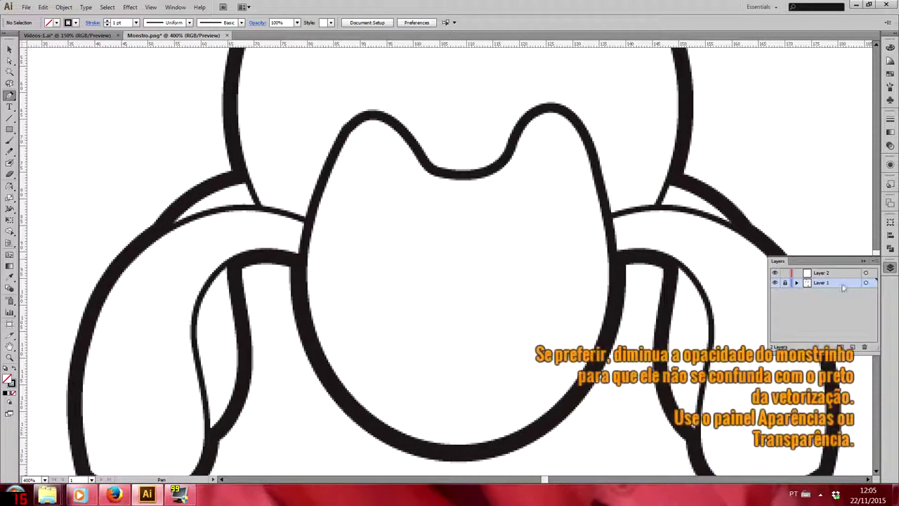
pyautogui.click(890, 163)
pyautogui.click(801, 205)
pyautogui.click(803, 224)
pyautogui.click(808, 281)
pyautogui.click(846, 222)
# Select the monster image and fade it to 80% opacity so it turns grey.
pyautogui.click(10, 50)
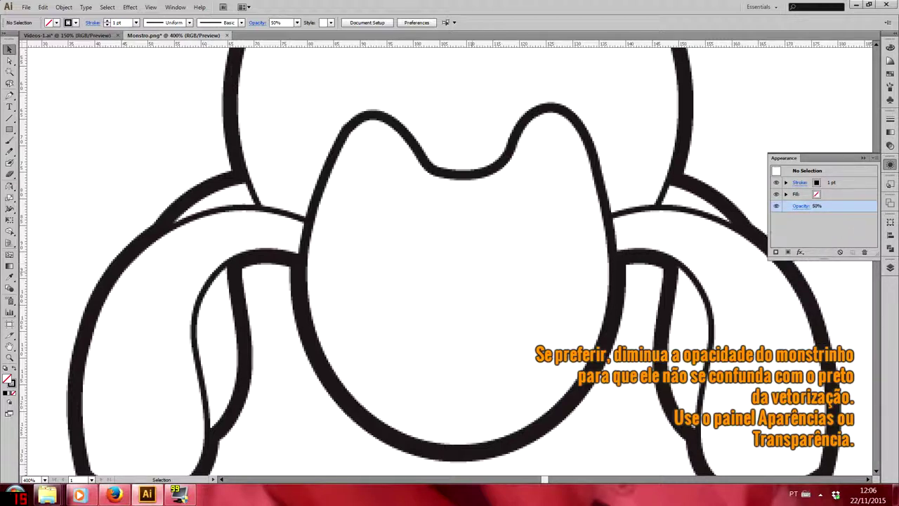
pyautogui.click(731, 295)
pyautogui.click(801, 194)
pyautogui.click(803, 212)
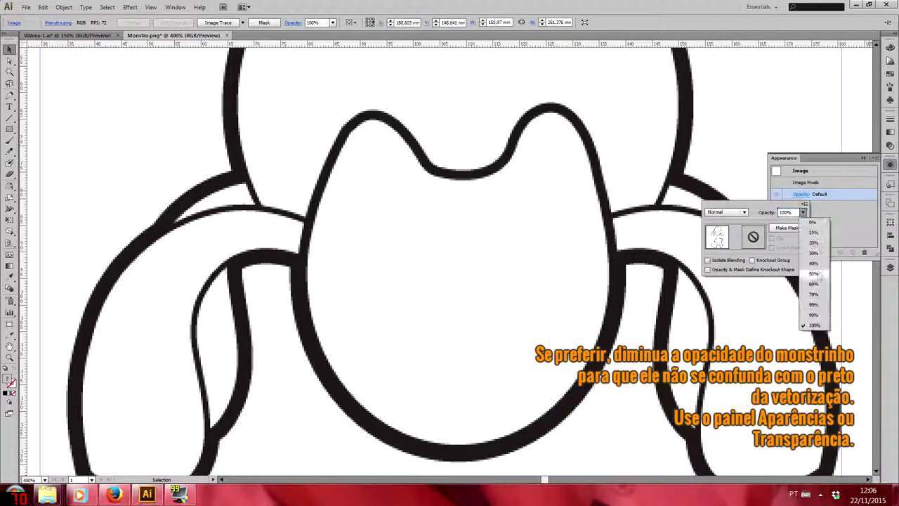
pyautogui.click(814, 294)
pyautogui.click(890, 267)
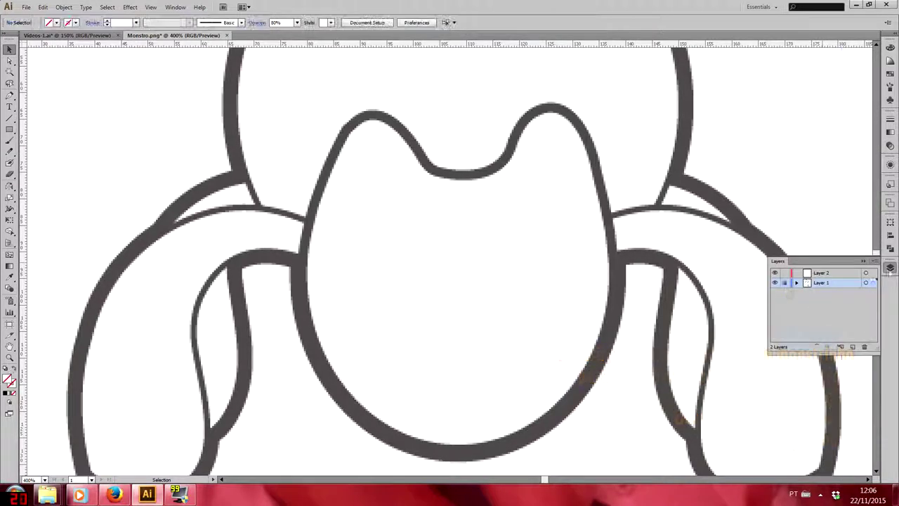
pyautogui.click(890, 267)
pyautogui.press('p')
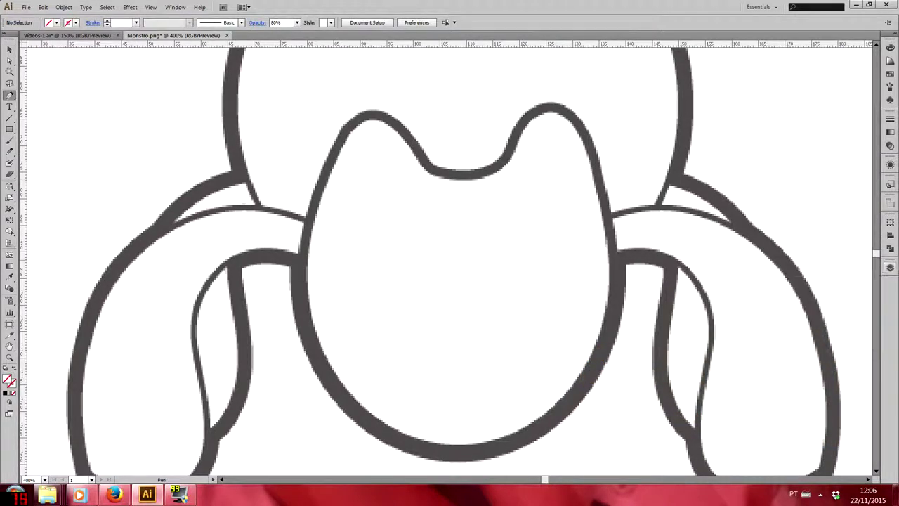
# Pen-trace a curve from the ear dip over the right ear to the head's bottom.
pyautogui.moveTo(492, 156)
pyautogui.mouseDown()
pyautogui.moveTo(521, 132)
pyautogui.moveTo(608, 272)
pyautogui.mouseUp()
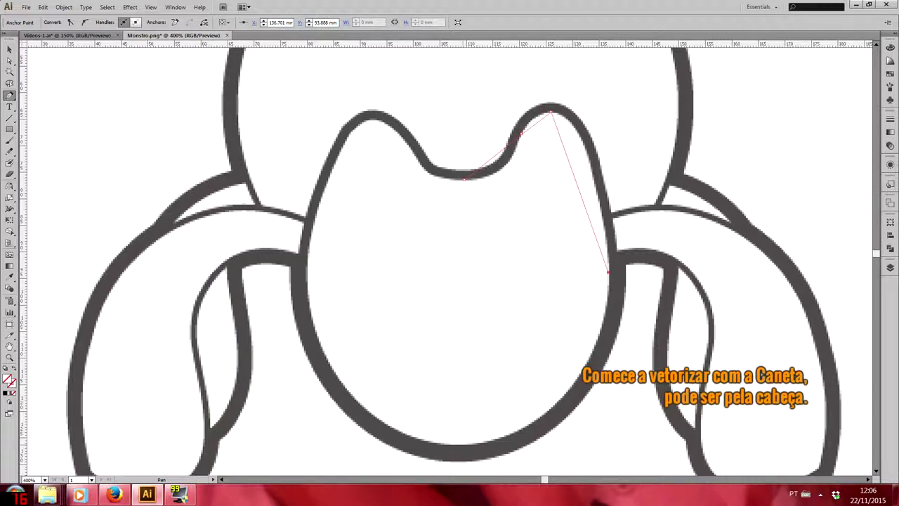
pyautogui.moveTo(462, 444); pyautogui.dragTo(578, 448)
pyautogui.moveTo(348, 440); pyautogui.dragTo(575, 444)
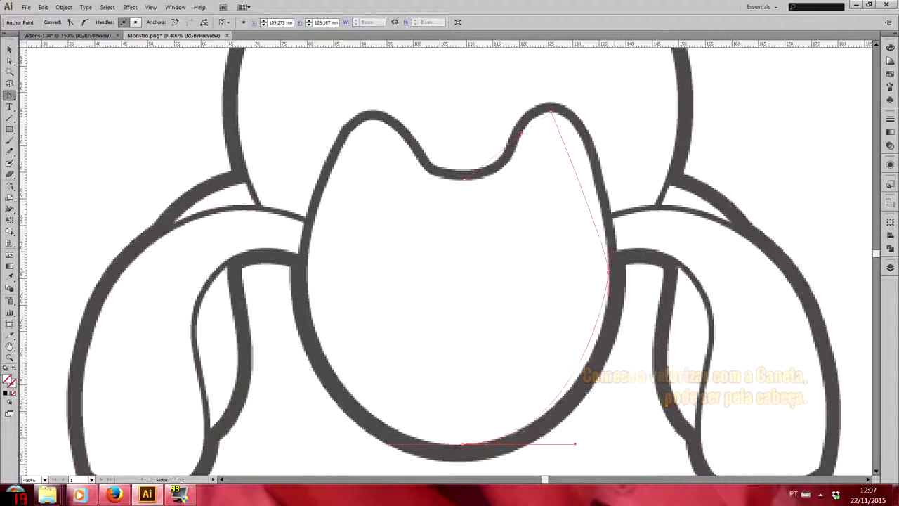
pyautogui.moveTo(611, 320); pyautogui.dragTo(609, 281)
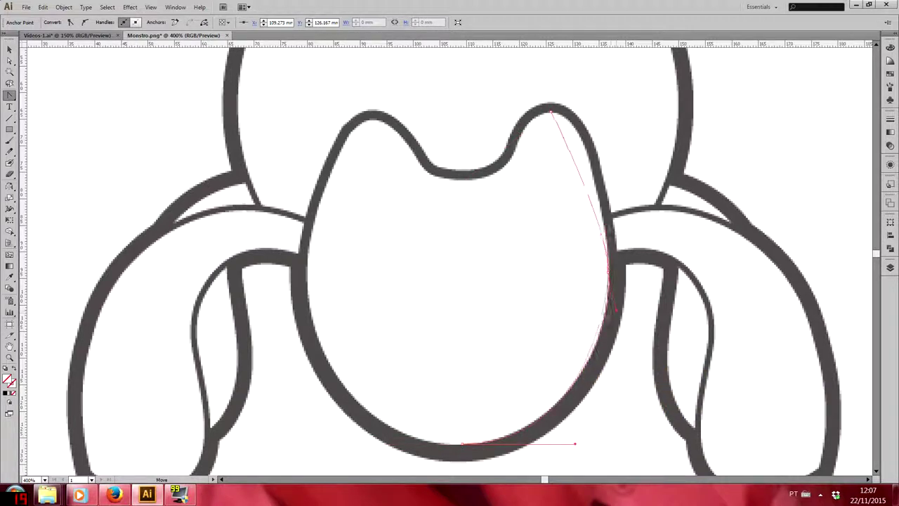
pyautogui.moveTo(574, 444); pyautogui.dragTo(578, 437)
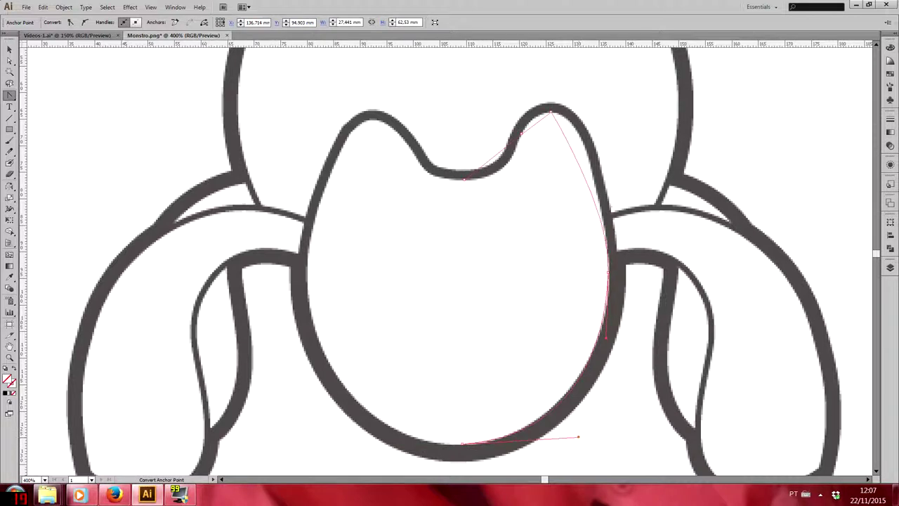
pyautogui.moveTo(551, 111); pyautogui.dragTo(582, 109)
pyautogui.press('a')
pyautogui.moveTo(580, 109)
pyautogui.mouseDown()
pyautogui.moveTo(555, 111)
pyautogui.moveTo(609, 285)
pyautogui.mouseUp()
pyautogui.click(609, 288)
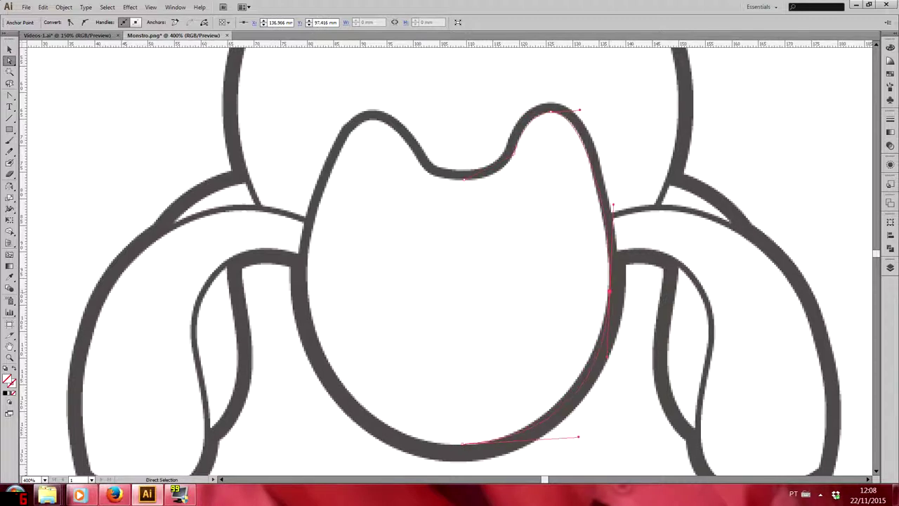
# Give the path a black stroke and fit its right-side anchors onto the head outline.
pyautogui.click(13, 385)
pyautogui.moveTo(613, 206); pyautogui.dragTo(624, 202)
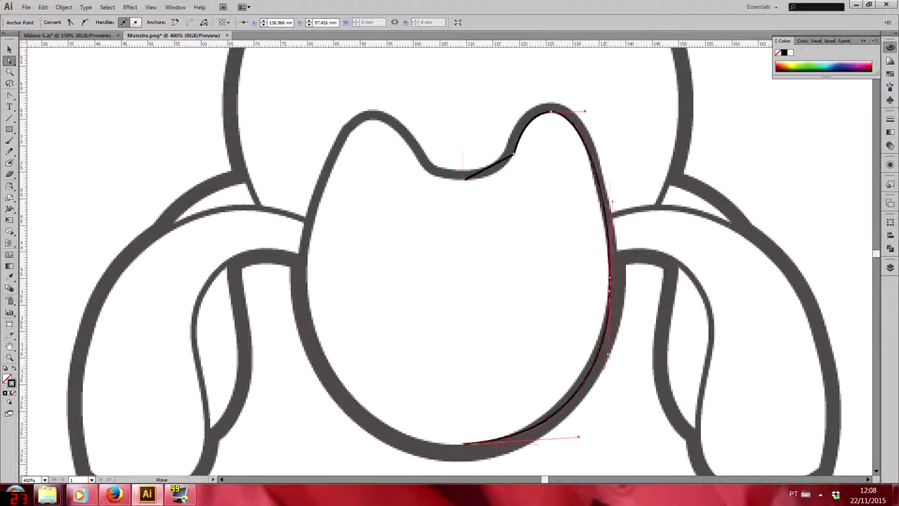
pyautogui.moveTo(596, 369); pyautogui.dragTo(588, 379)
pyautogui.moveTo(556, 413); pyautogui.dragTo(573, 399)
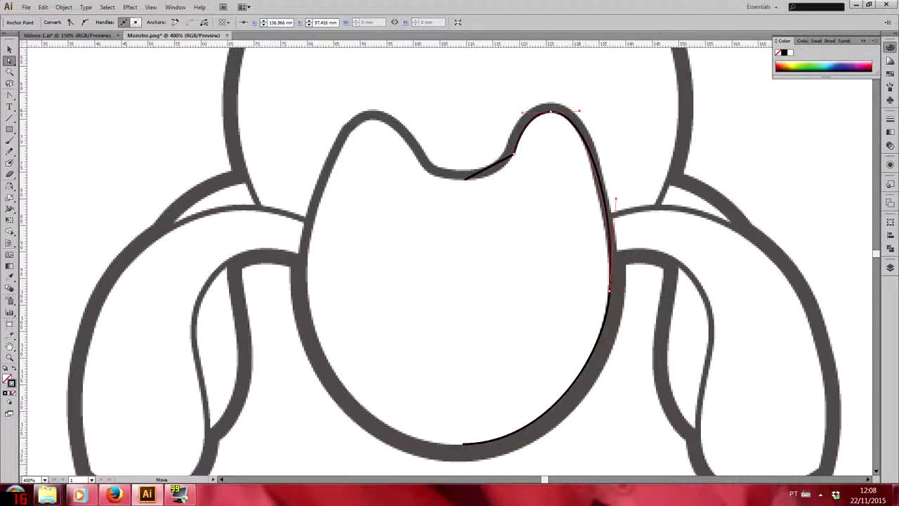
pyautogui.hotkey('shift', 'c')
pyautogui.press('a')
pyautogui.moveTo(604, 364); pyautogui.dragTo(600, 221)
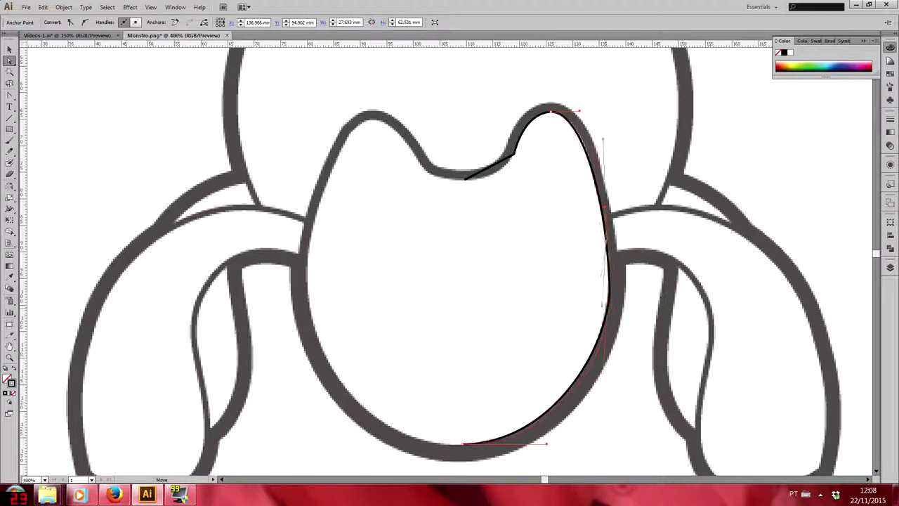
pyautogui.moveTo(598, 286); pyautogui.dragTo(627, 349)
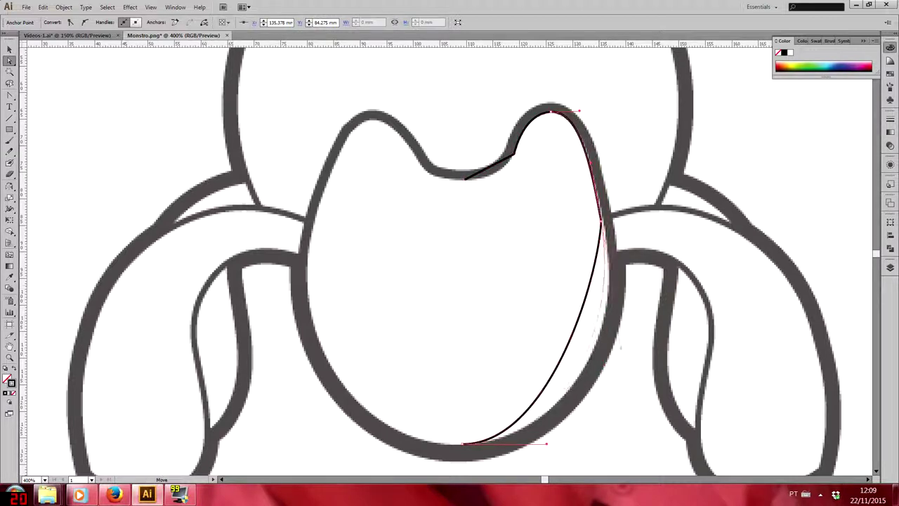
pyautogui.moveTo(601, 222); pyautogui.dragTo(604, 217)
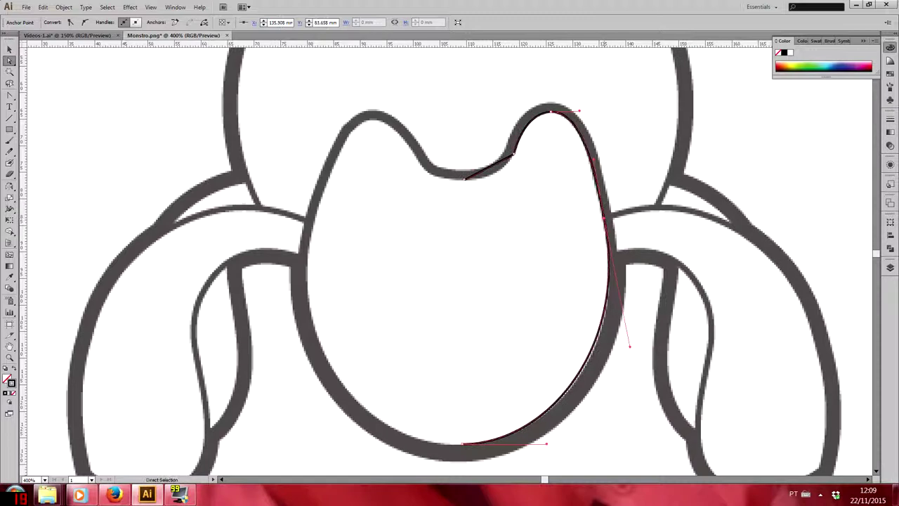
pyautogui.click(597, 176)
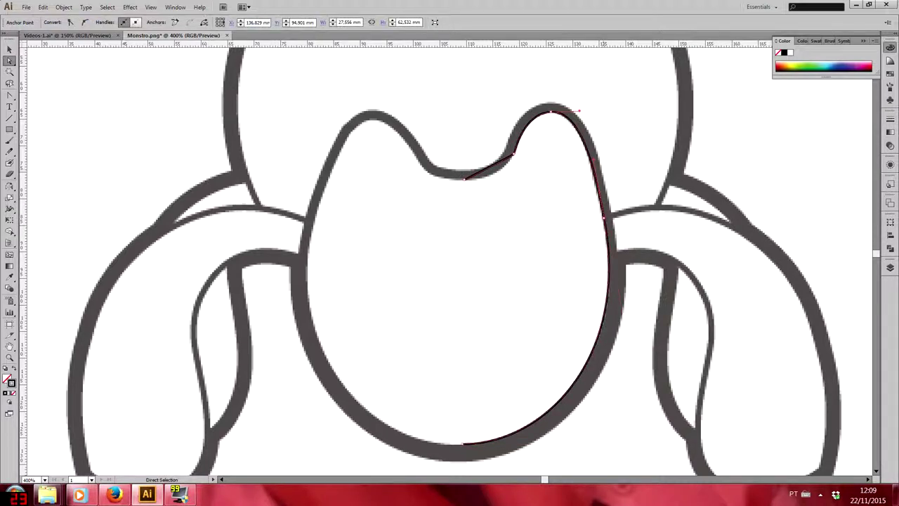
pyautogui.moveTo(597, 176); pyautogui.dragTo(599, 184)
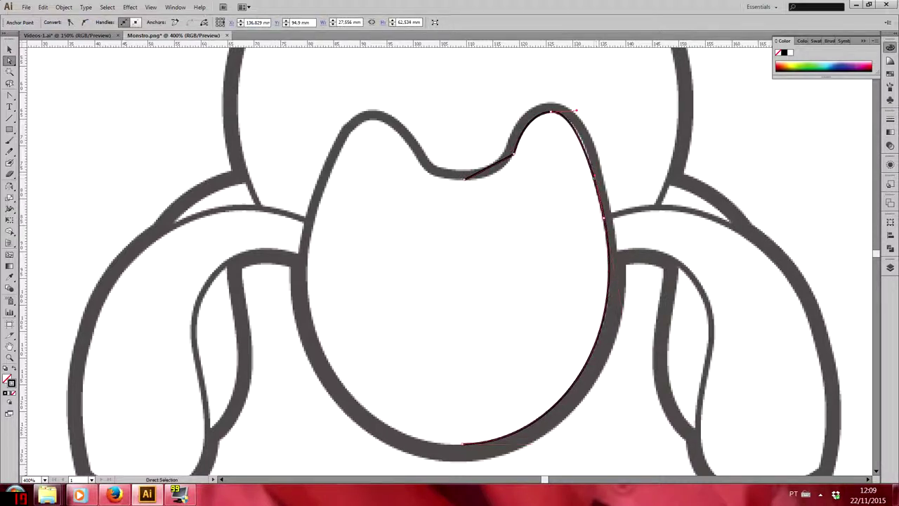
pyautogui.click(580, 106)
# Convert the ear-dip anchor to smooth handles and check the path's fit.
pyautogui.click(465, 178)
pyautogui.hotkey('shift', 'c')
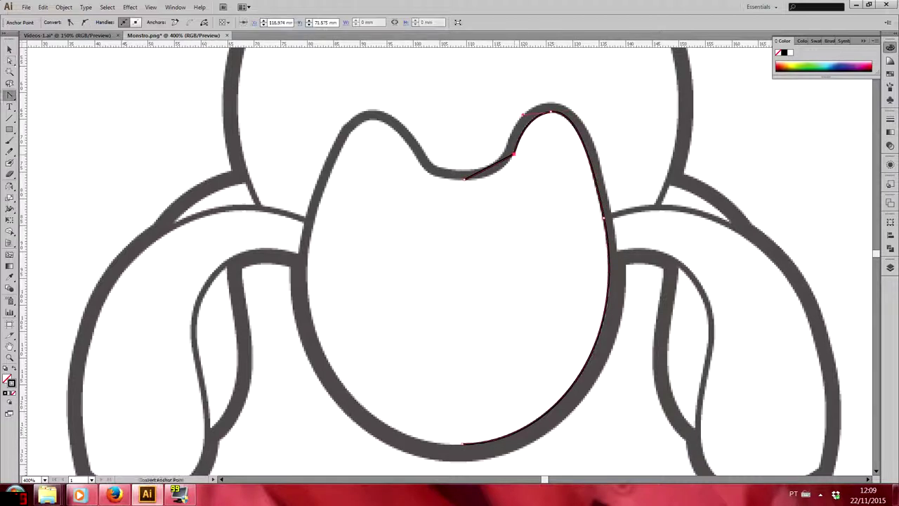
pyautogui.moveTo(465, 178); pyautogui.dragTo(504, 177)
pyautogui.press('a')
pyautogui.click(513, 153)
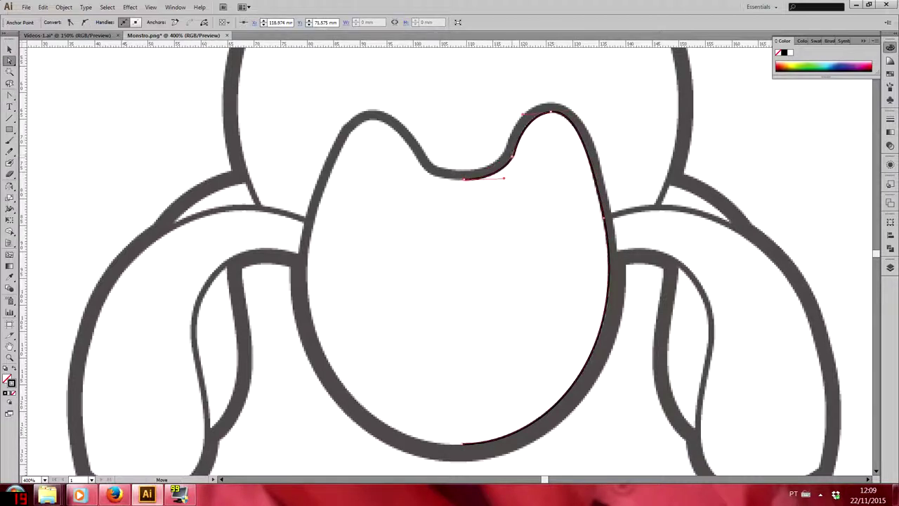
pyautogui.press('p')
pyautogui.press('a')
pyautogui.hotkey('ctrl', 'shift', 'a')
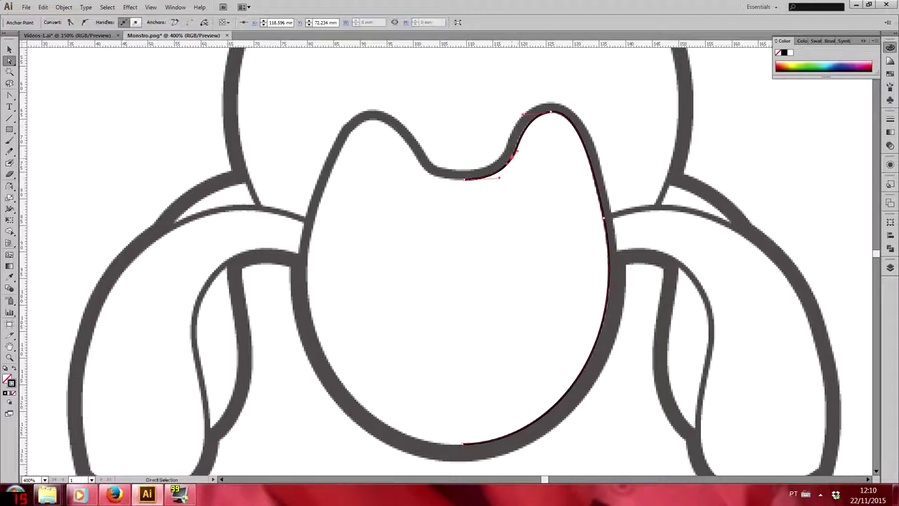
pyautogui.click(465, 178)
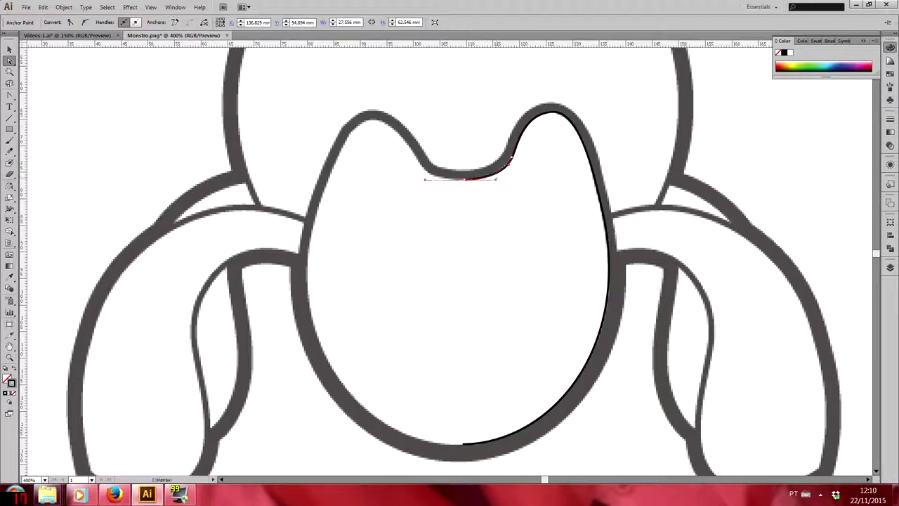
pyautogui.hotkey('ctrl', 'shift', 'a')
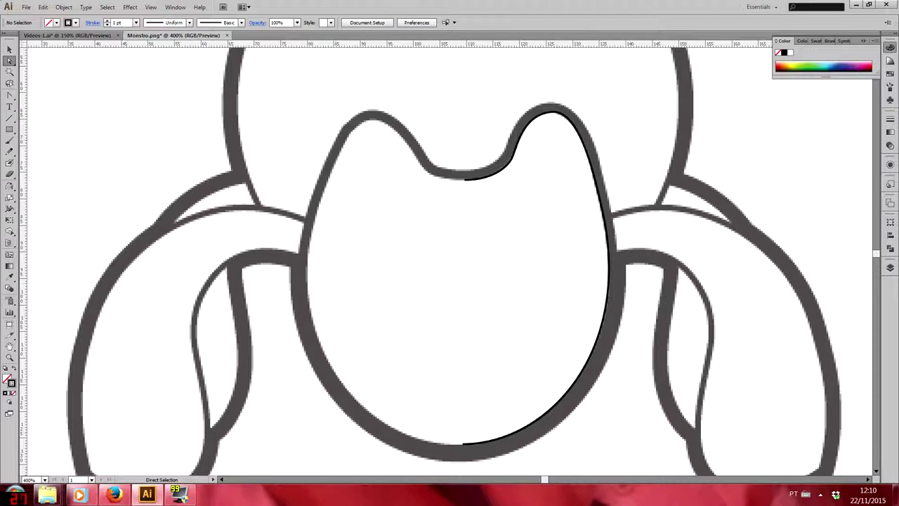
pyautogui.click(604, 216)
pyautogui.hotkey('ctrl', '+')
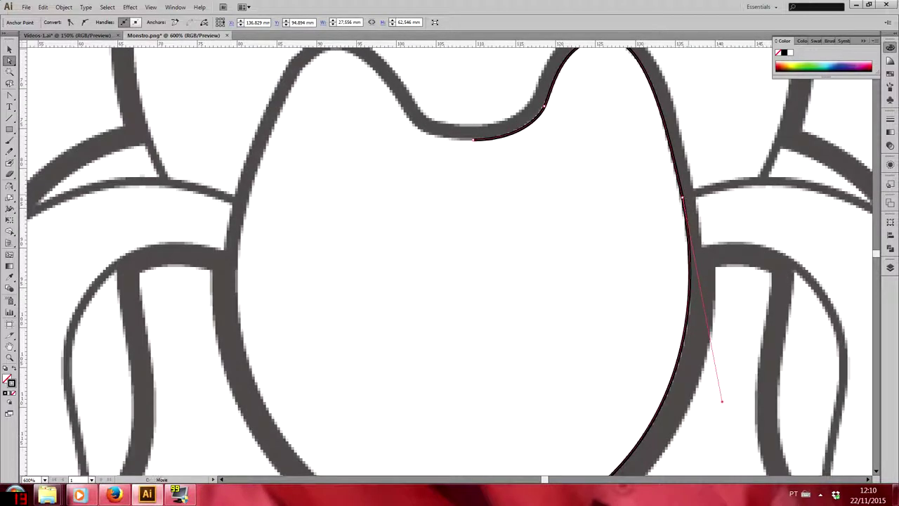
pyautogui.hotkey('ctrl', '-')
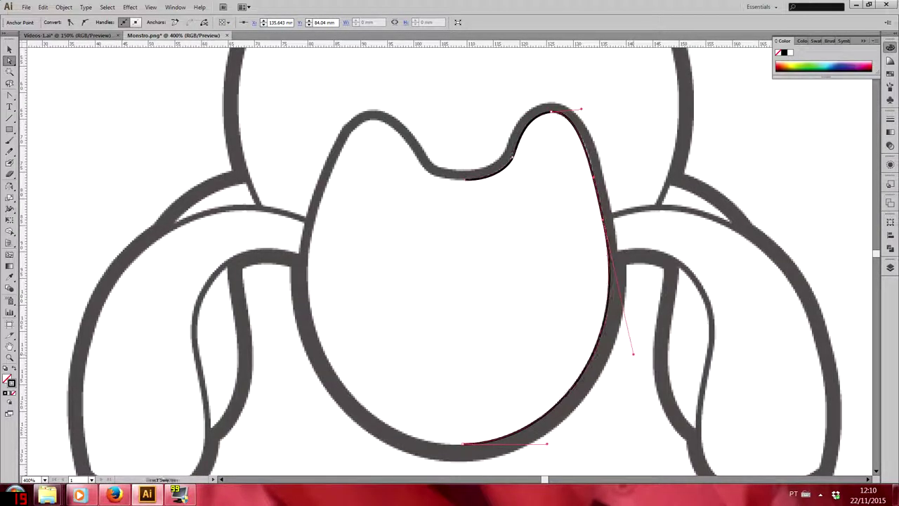
pyautogui.hotkey('ctrl', 'shift', 'a')
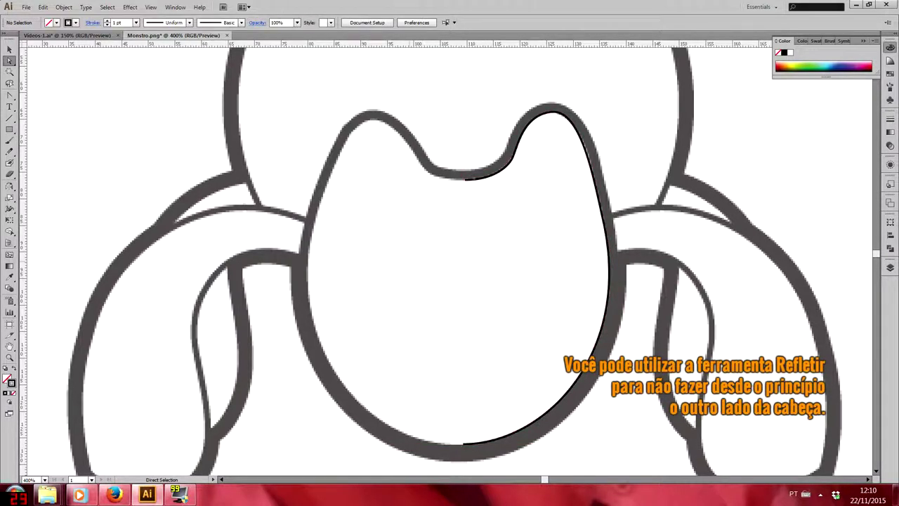
# Reflect a copy of the right-half path across the ear dip to trace the left half.
pyautogui.click(465, 179)
pyautogui.click(9, 50)
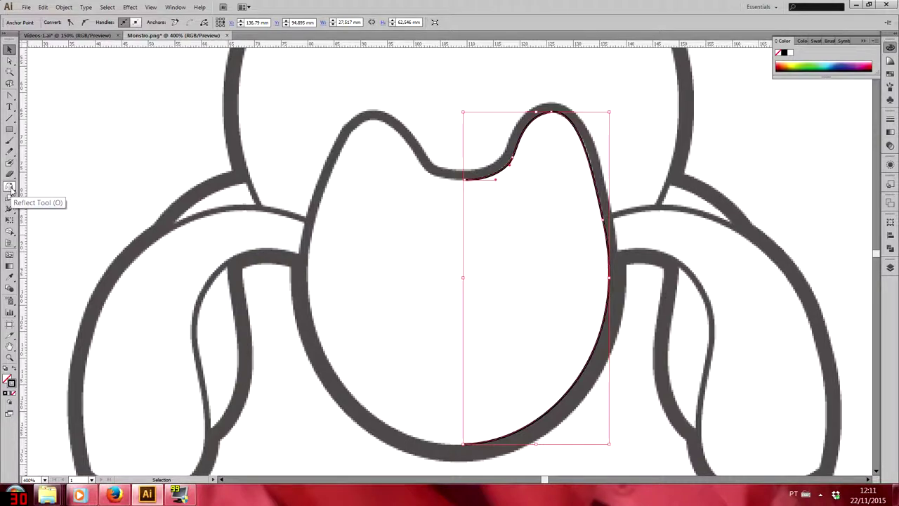
pyautogui.click(10, 188)
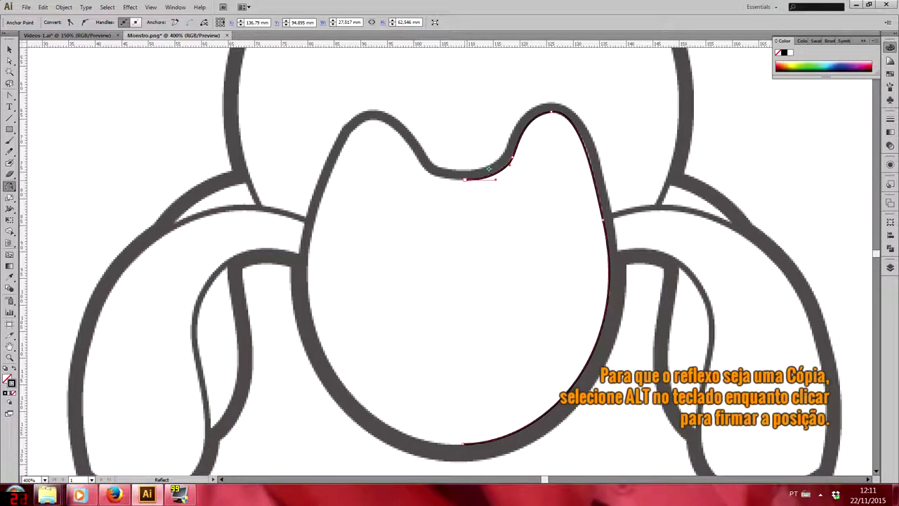
pyautogui.hotkey('ctrl', 'a')
pyautogui.moveTo(491, 169); pyautogui.dragTo(465, 177)
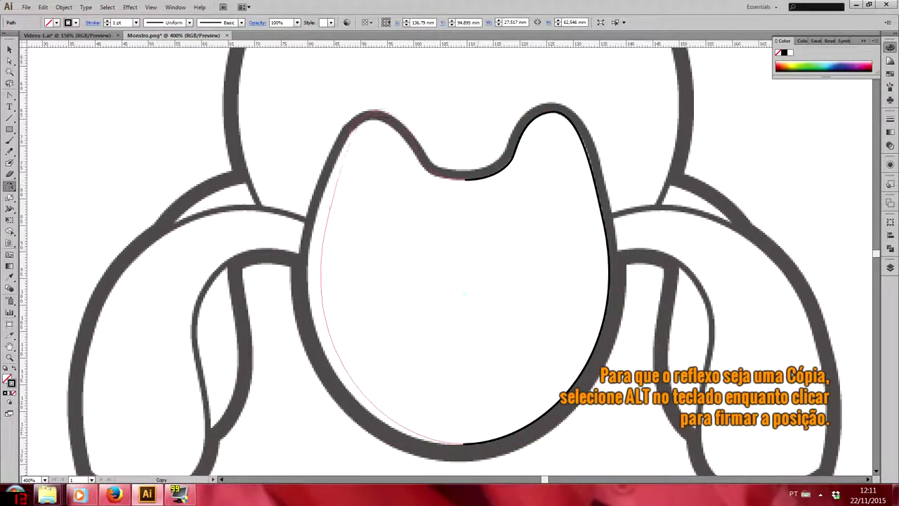
pyautogui.press('alt')
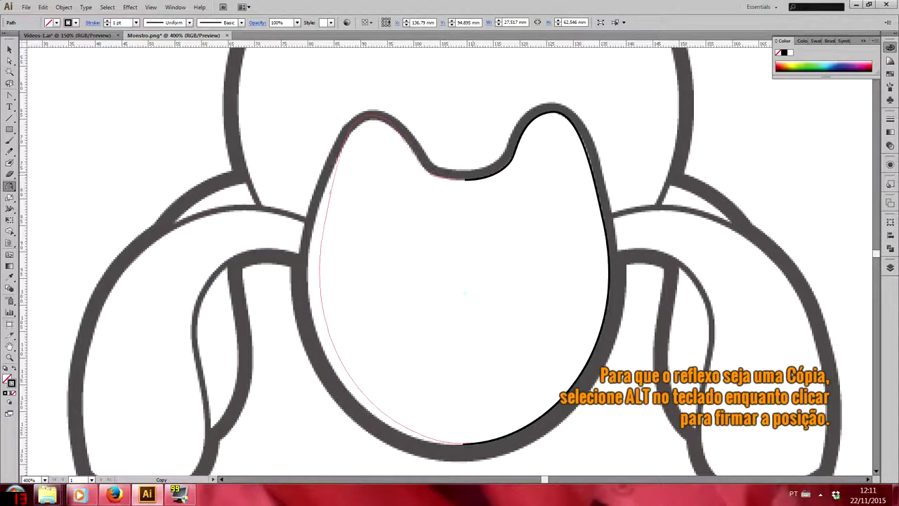
pyautogui.moveTo(465, 177); pyautogui.dragTo(463, 178)
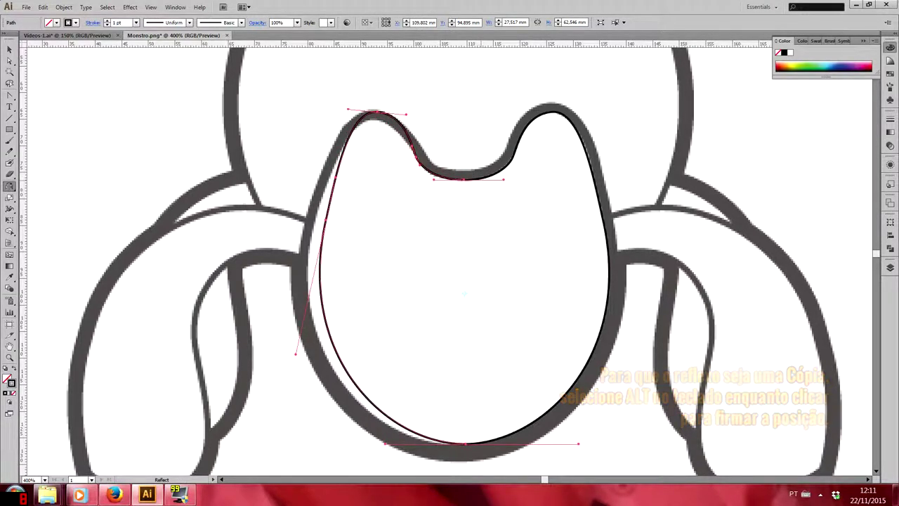
pyautogui.press('ctrl')
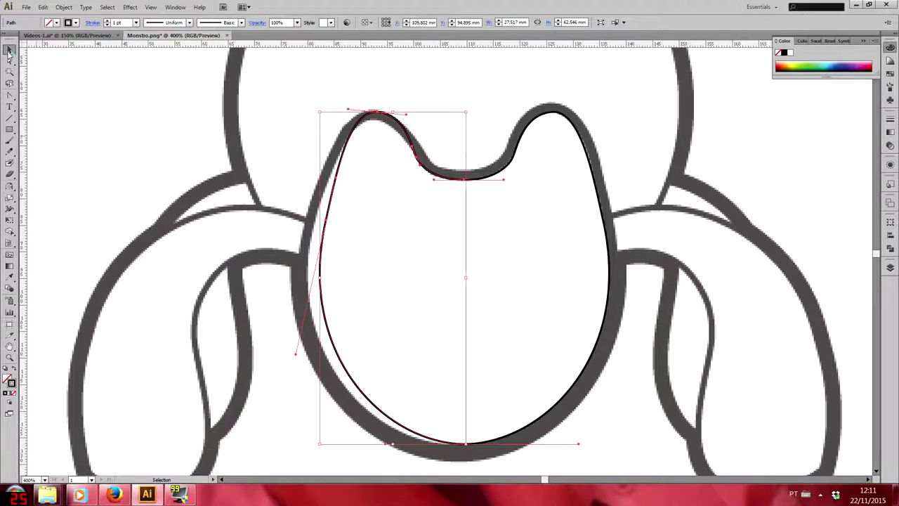
pyautogui.click(9, 71)
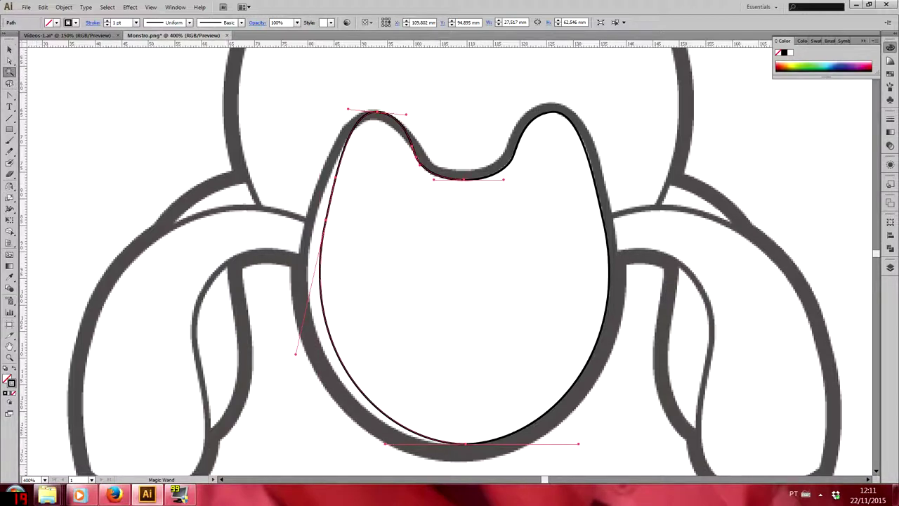
pyautogui.click(10, 60)
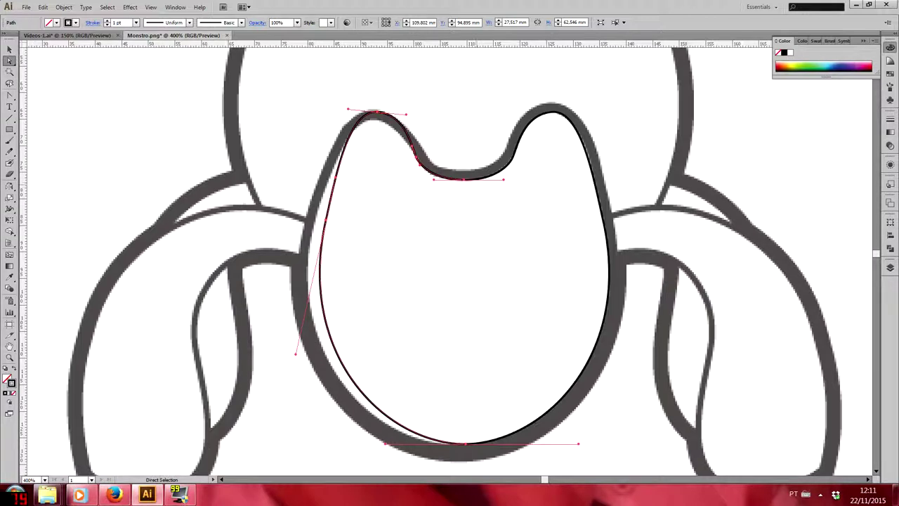
pyautogui.click(463, 179)
# Nudge the mirrored left half onto the stroke and fit the anchor where the halves meet.
pyautogui.press('v')
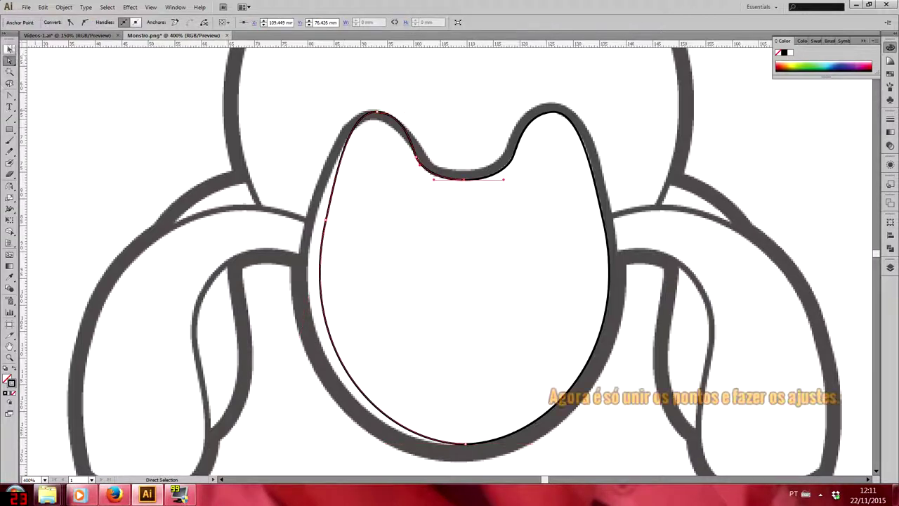
pyautogui.moveTo(320, 281); pyautogui.dragTo(311, 281)
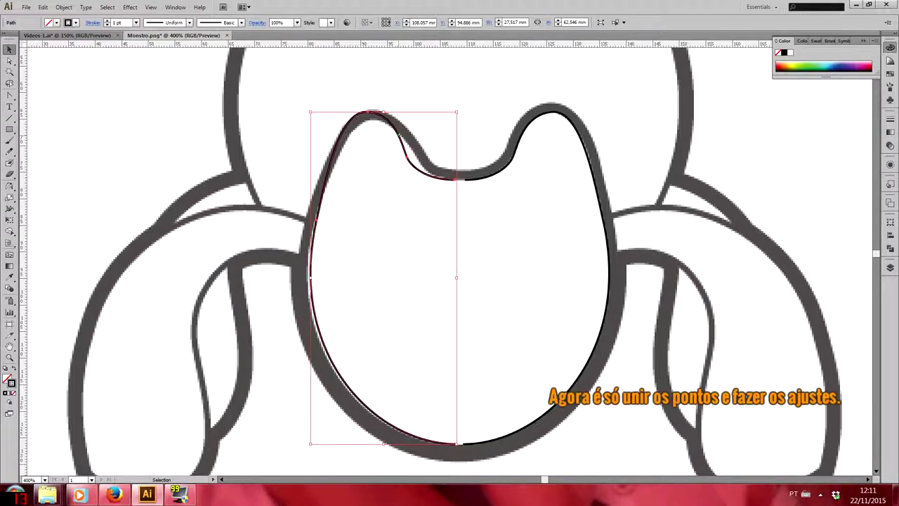
pyautogui.hotkey('ctrl', 'shift', 'a')
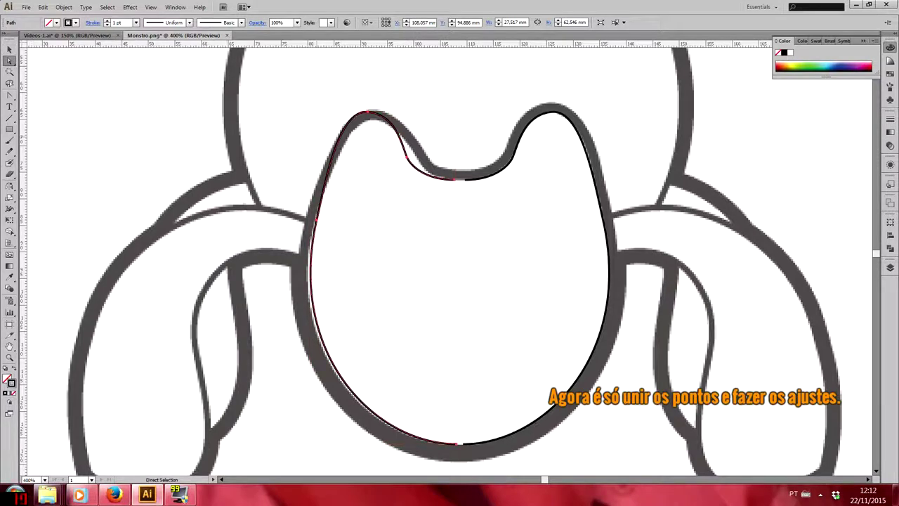
pyautogui.hotkey('ctrl', '+')
pyautogui.moveTo(187, 161); pyautogui.dragTo(478, 297)
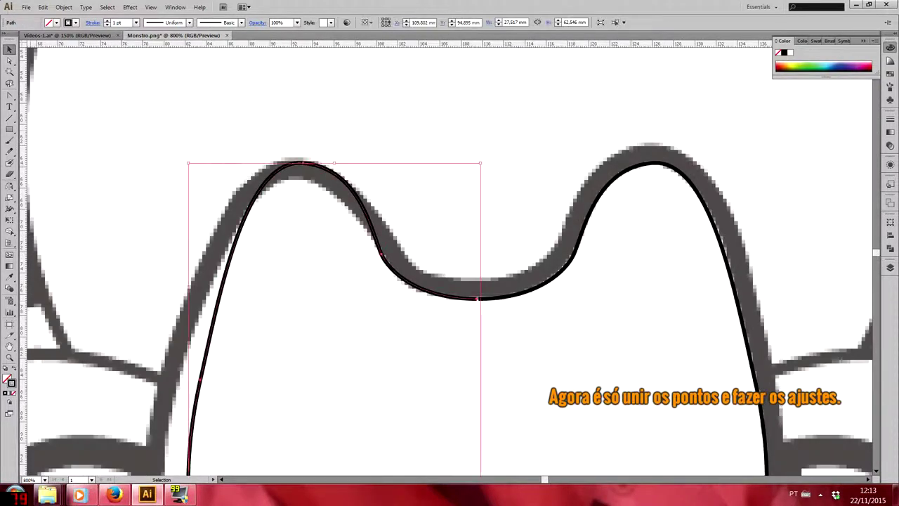
pyautogui.press('a')
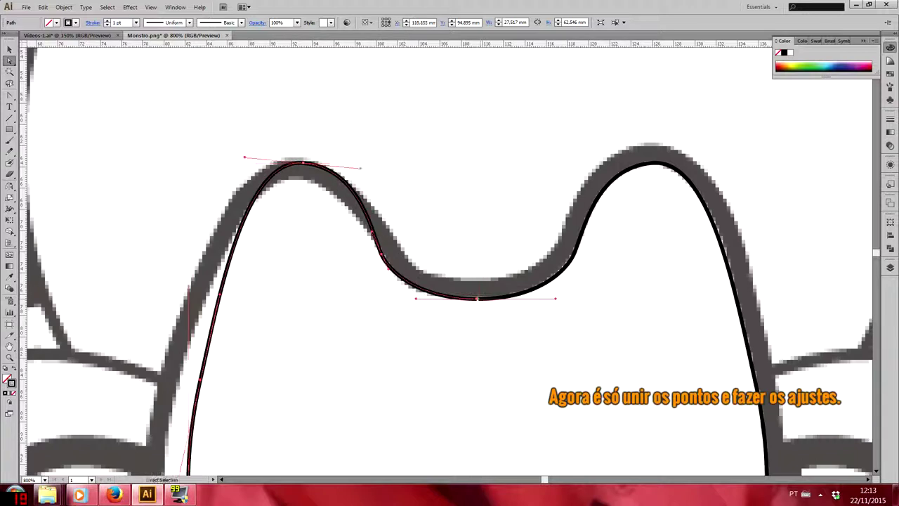
pyautogui.click(476, 298)
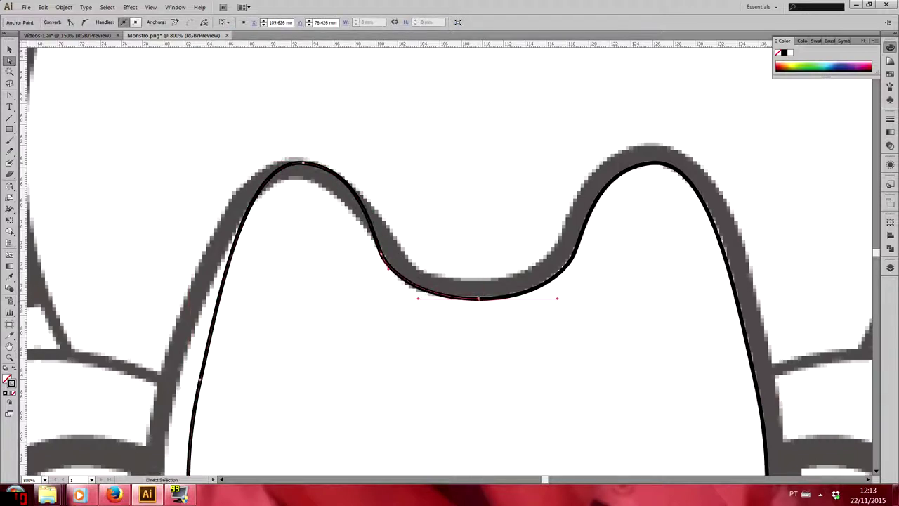
pyautogui.scroll(-5, 450, 260)
pyautogui.moveTo(690, 333); pyautogui.dragTo(698, 333)
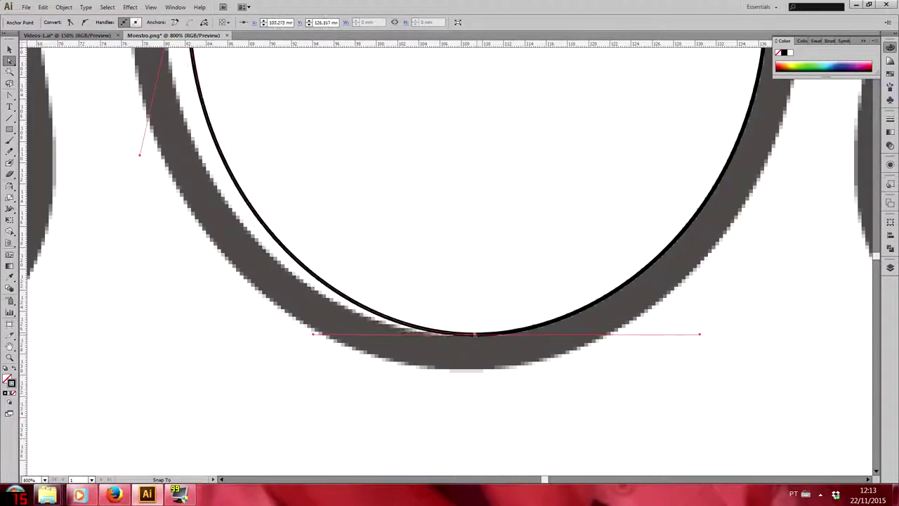
pyautogui.hotkey('ctrl', '-')
pyautogui.hotkey('ctrl', '-')
pyautogui.hotkey('ctrl', '-')
pyautogui.scroll(2, 877, 258)
pyautogui.hotkey('ctrl', '+')
# Join the two halves into one continuous face outline.
pyautogui.press('v')
pyautogui.rightClick(462, 141)
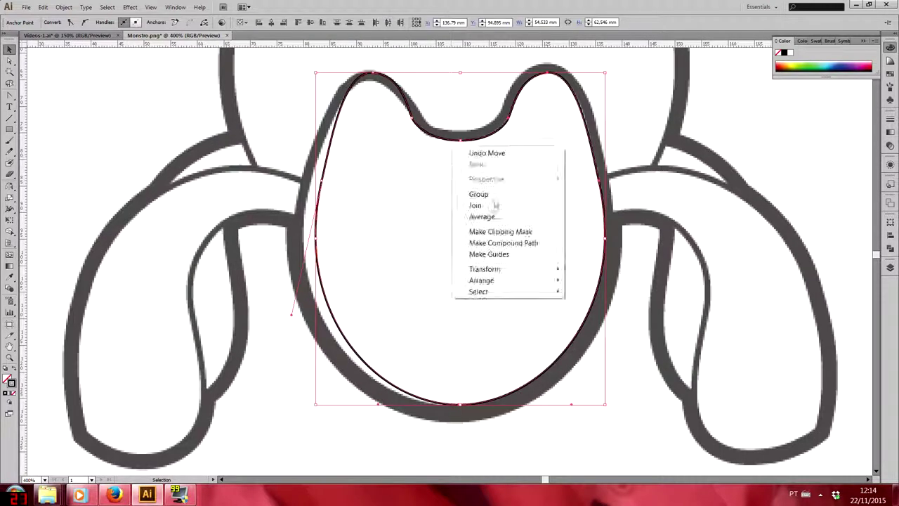
pyautogui.press('Escape')
pyautogui.hotkey('ctrl', '+')
pyautogui.scroll(3, 449, 260)
pyautogui.click(597, 243)
pyautogui.click(10, 62)
# Reshape the left bump and lower-left curves so the outline hugs the grey edge.
pyautogui.moveTo(335, 243); pyautogui.dragTo(328, 254)
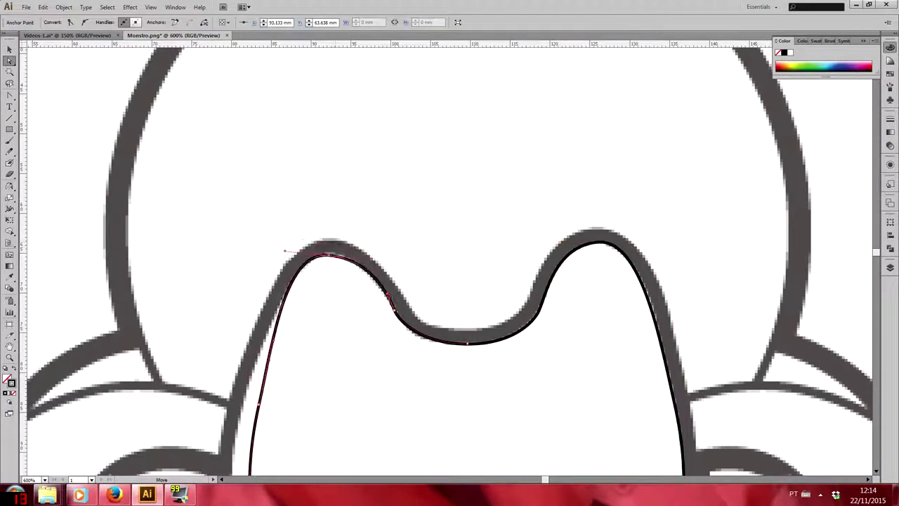
pyautogui.click(400, 320)
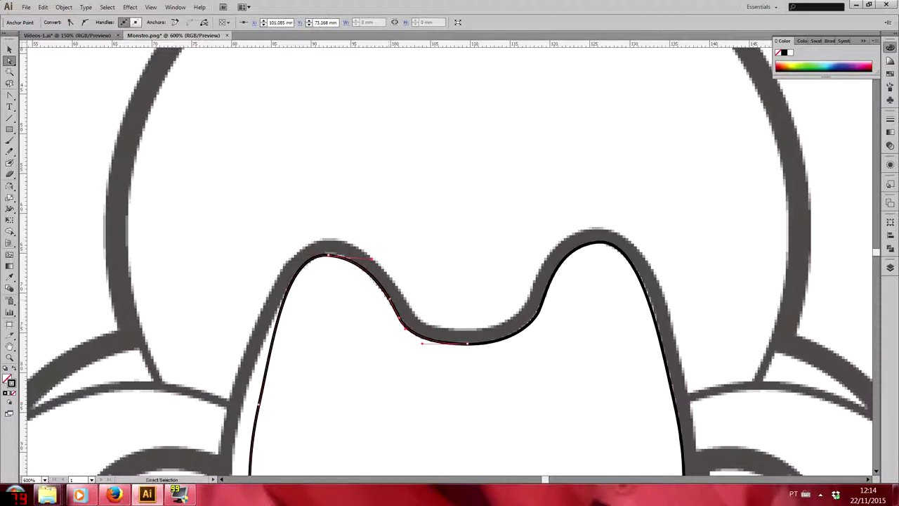
pyautogui.scroll(-5, 450, 260)
pyautogui.moveTo(251, 295); pyautogui.dragTo(188, 412)
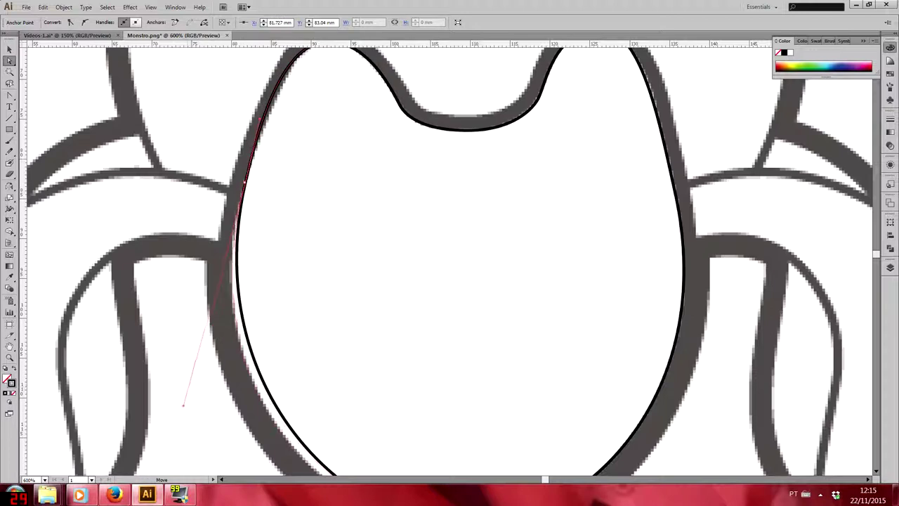
pyautogui.scroll(-2, 450, 260)
pyautogui.hotkey('ctrl', '-')
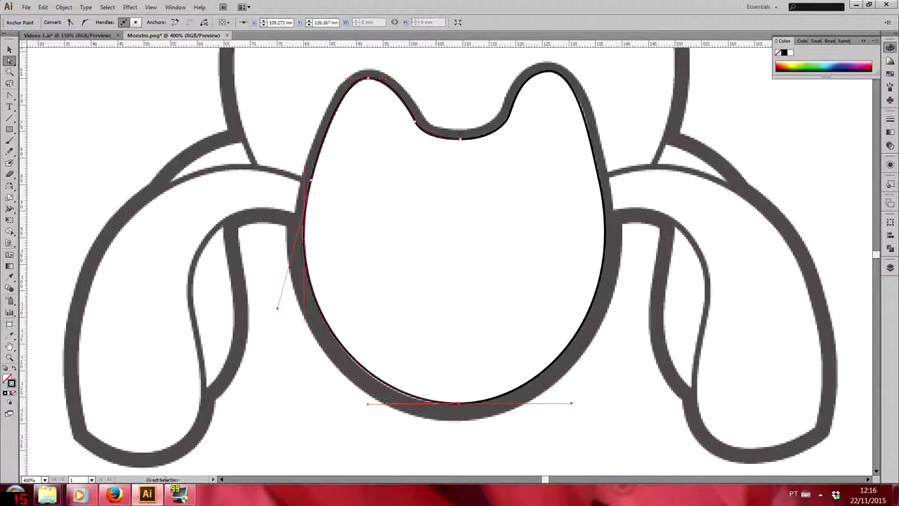
pyautogui.moveTo(367, 403); pyautogui.dragTo(359, 403)
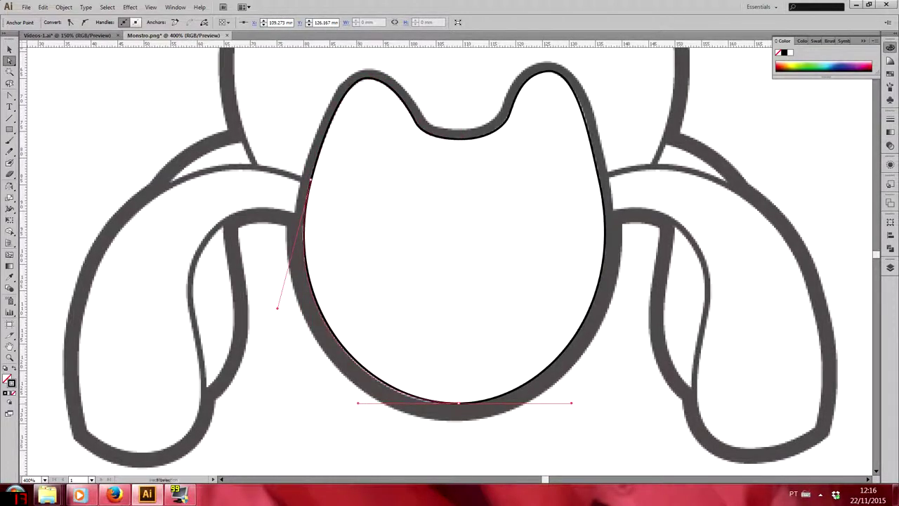
pyautogui.click(628, 311)
pyautogui.click(305, 274)
pyautogui.moveTo(288, 295); pyautogui.dragTo(279, 307)
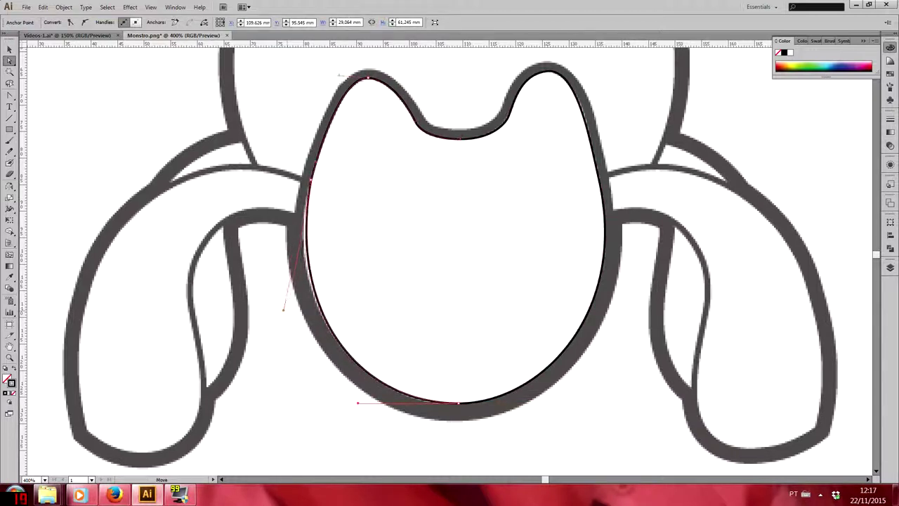
pyautogui.hotkey('ctrl', 'shift', 'a')
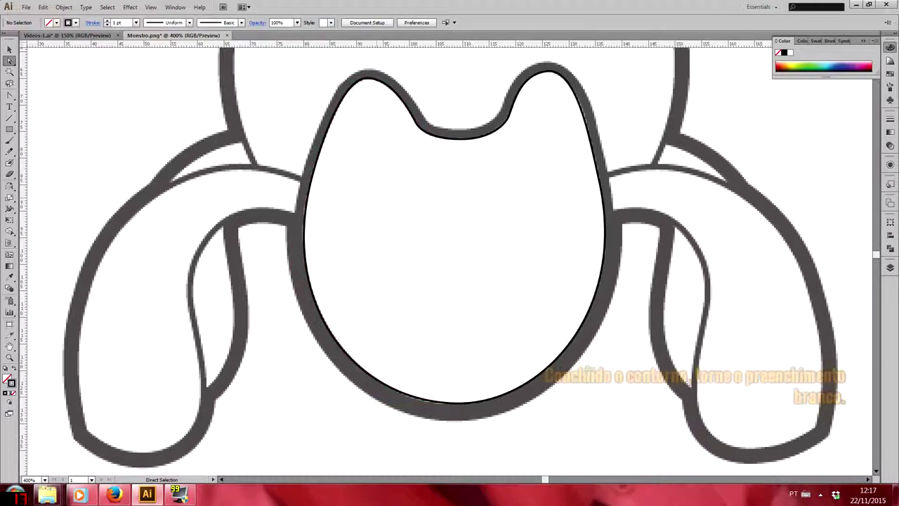
# Fill the face outline shape with white #ffffff.
pyautogui.scroll(1, 450, 260)
pyautogui.press('v')
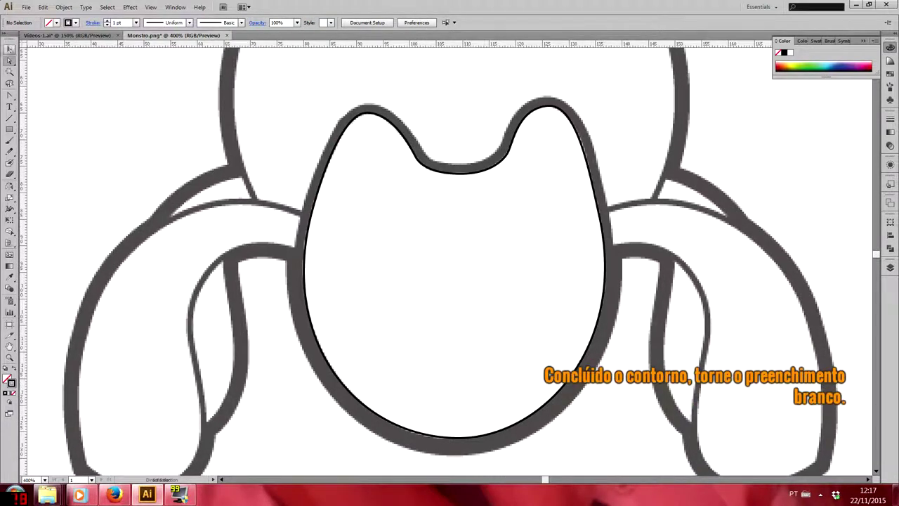
pyautogui.hotkey('ctrl', 'a')
pyautogui.doubleClick(8, 380)
pyautogui.write('ffffff')
pyautogui.press('Return')
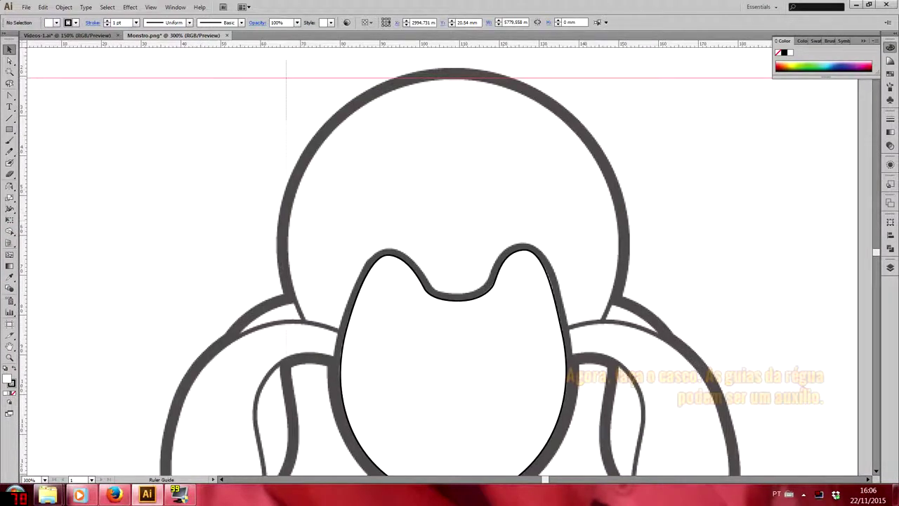
# Add a vertical guide and draw an ellipse circle fitted to the helmet outline.
pyautogui.moveTo(286, 140); pyautogui.dragTo(287, 140)
pyautogui.moveTo(9, 129); pyautogui.dragTo(50, 153)
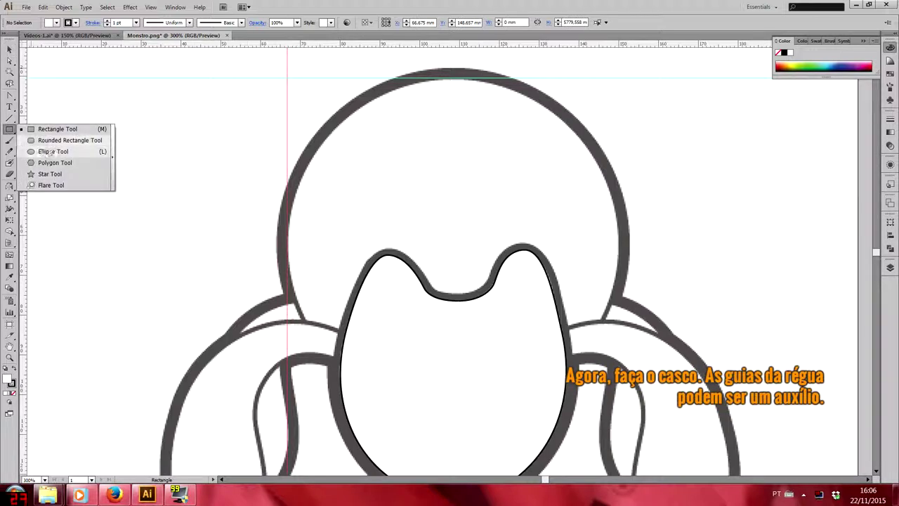
pyautogui.click(50, 152)
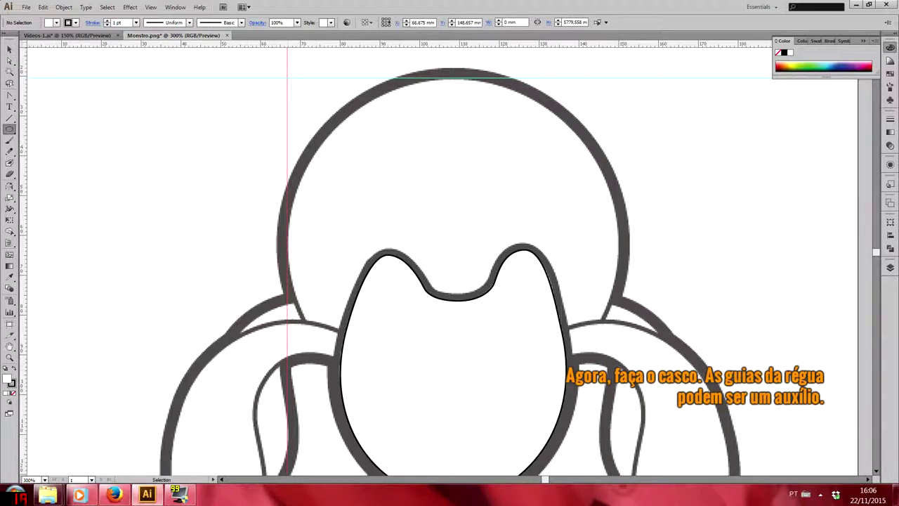
pyautogui.moveTo(287, 77); pyautogui.dragTo(618, 415)
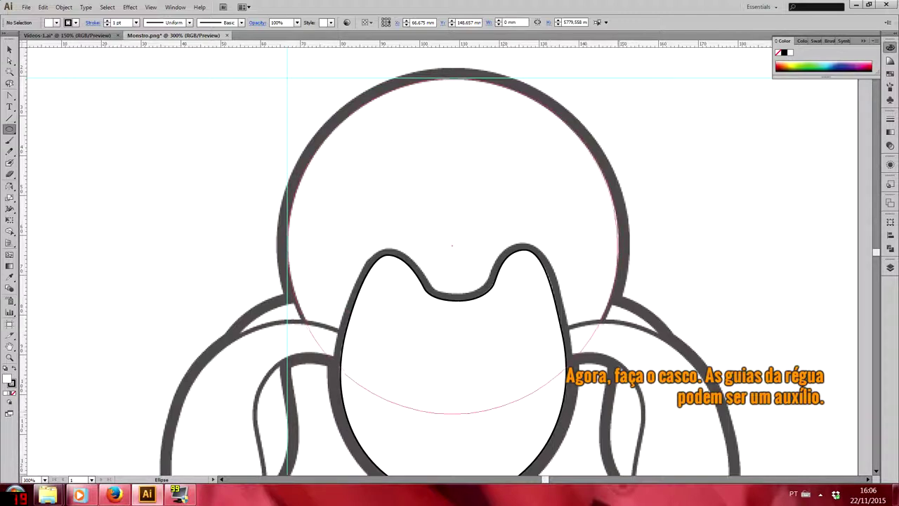
pyautogui.moveTo(618, 415); pyautogui.dragTo(620, 412)
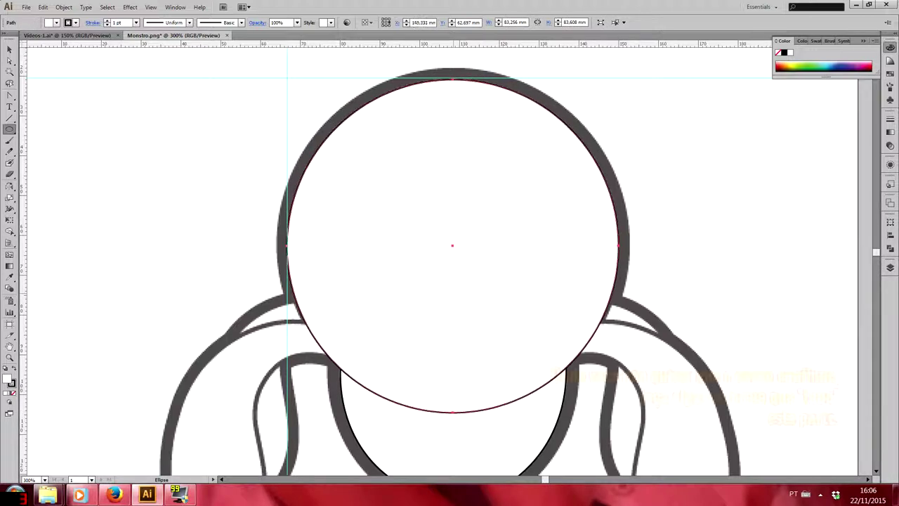
pyautogui.click(9, 129)
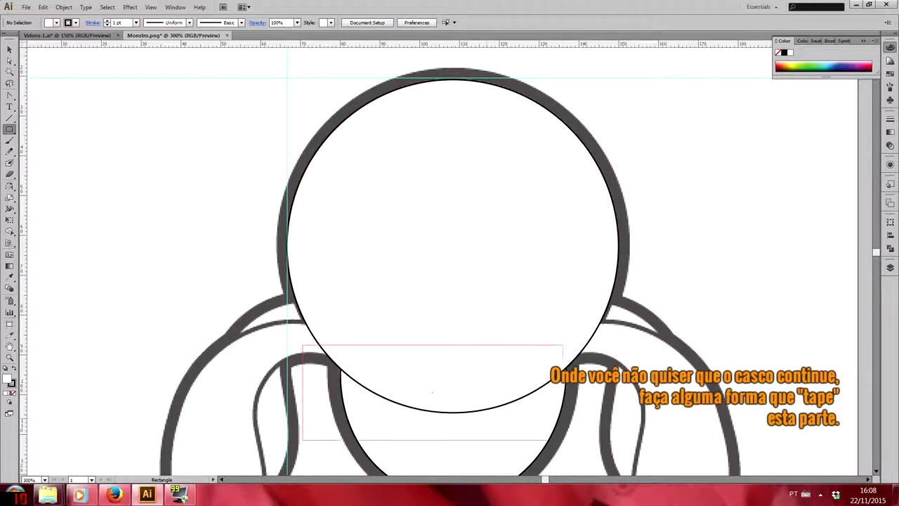
# Cover the helmet's bottom with a rectangle and Shape Builder-delete it with the circle's lower part.
pyautogui.moveTo(539, 439); pyautogui.dragTo(615, 450)
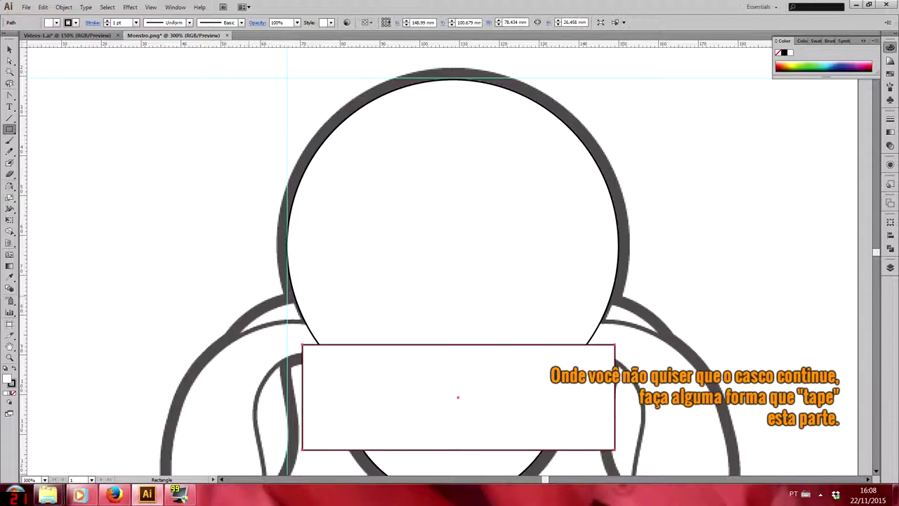
pyautogui.click(9, 49)
pyautogui.click(297, 313)
pyautogui.keyDown('shift'); pyautogui.click(615, 388); pyautogui.keyUp('shift')
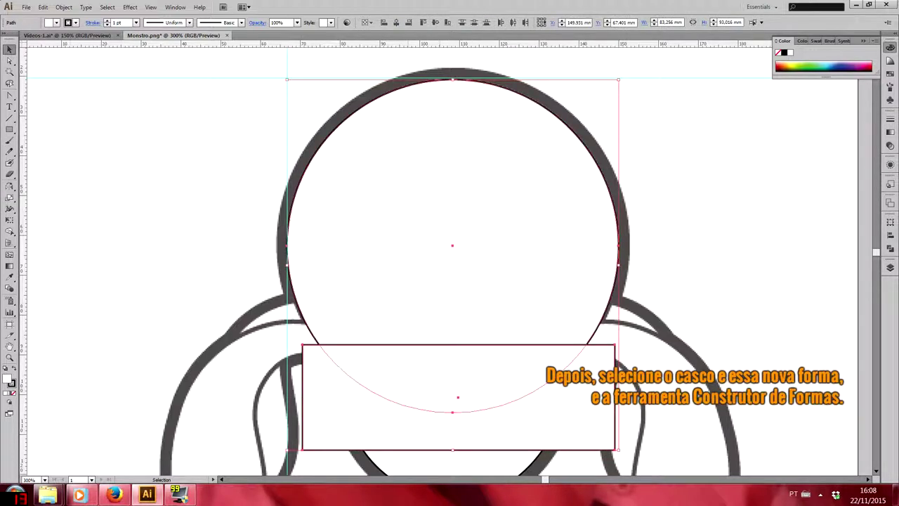
pyautogui.click(9, 233)
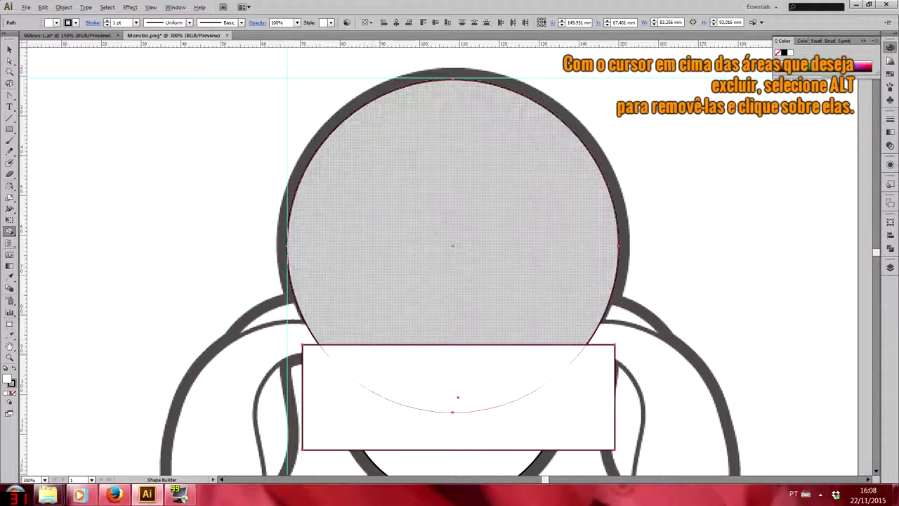
pyautogui.moveTo(351, 361); pyautogui.dragTo(462, 386)
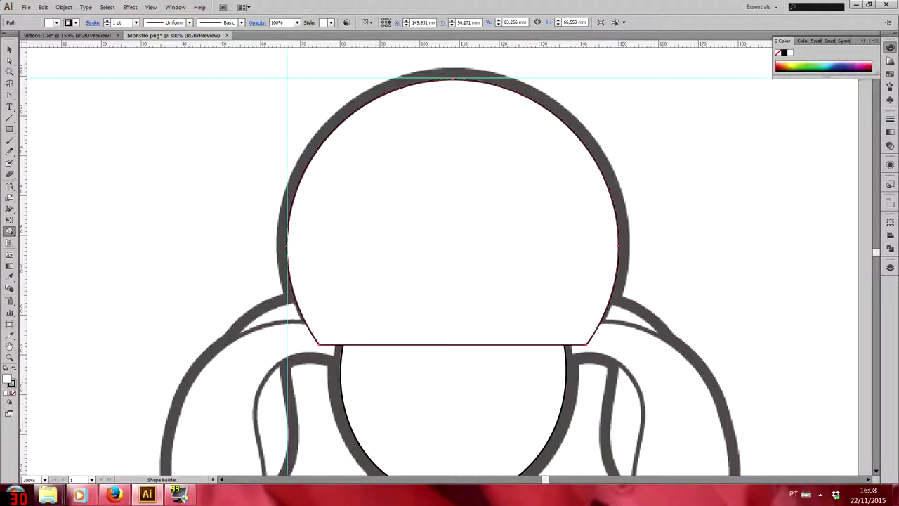
# Bring the body and mouth group in front of the trimmed helmet circle.
pyautogui.click(10, 50)
pyautogui.hotkey('ctrl', 'shift', 'a')
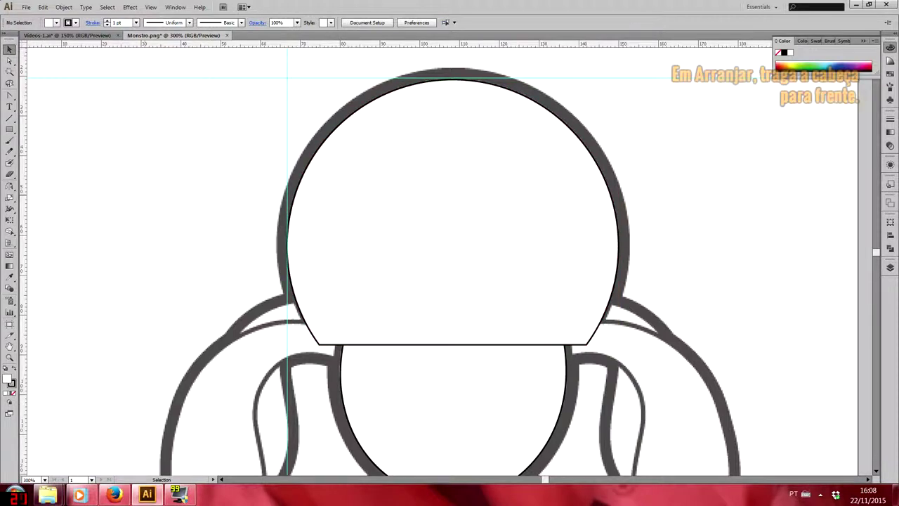
pyautogui.click(516, 387)
pyautogui.rightClick(513, 387)
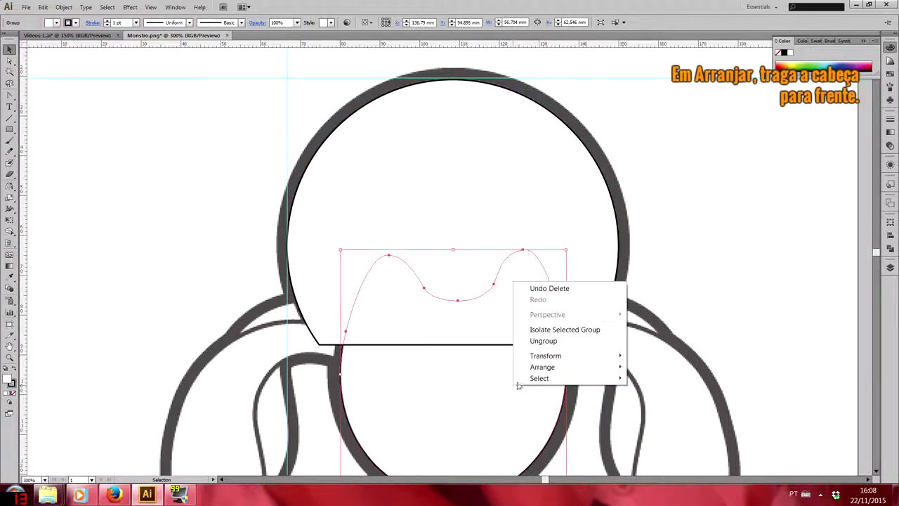
pyautogui.moveTo(542, 367)
pyautogui.click(636, 370)
pyautogui.scroll(-3, 449, 281)
# Pen-draw a closed seven-point outline around the right leg and set its fill to None.
pyautogui.press('p')
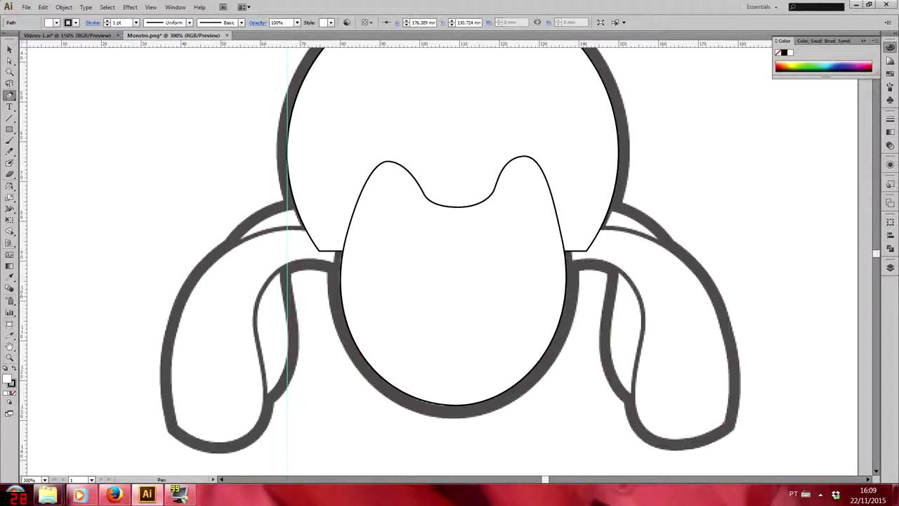
pyautogui.click(727, 362)
pyautogui.click(692, 269)
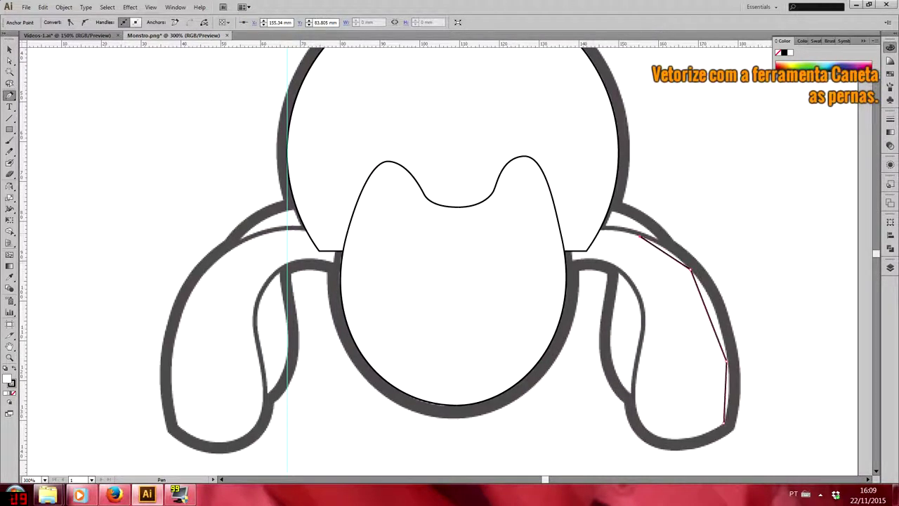
pyautogui.click(527, 262)
pyautogui.click(613, 271)
pyautogui.click(645, 320)
pyautogui.click(634, 397)
pyautogui.click(725, 423)
pyautogui.click(14, 397)
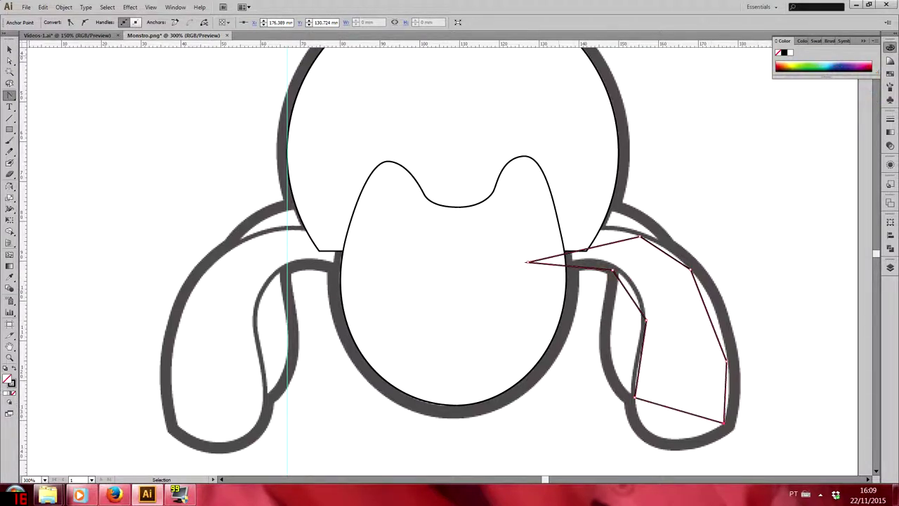
# Hide the head circle with Object > Hide > Selection.
pyautogui.press('v')
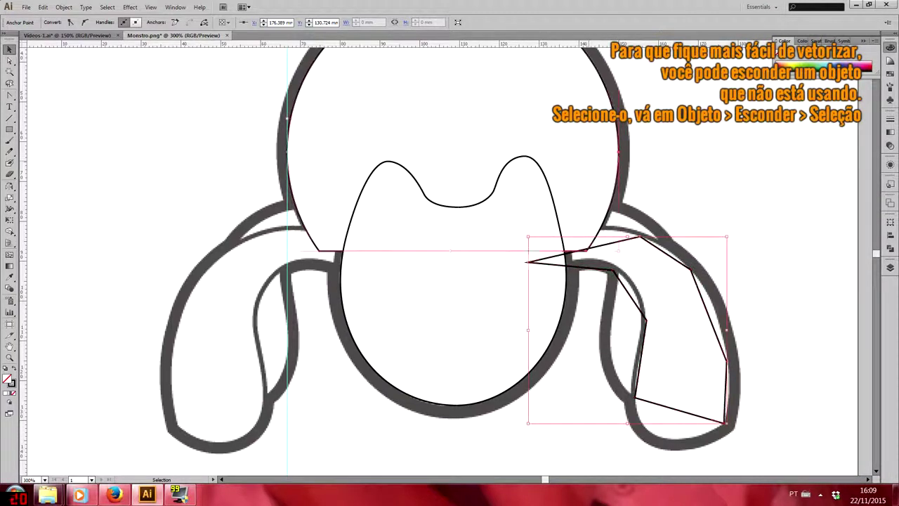
pyautogui.click(457, 251)
pyautogui.click(64, 7)
pyautogui.moveTo(77, 90)
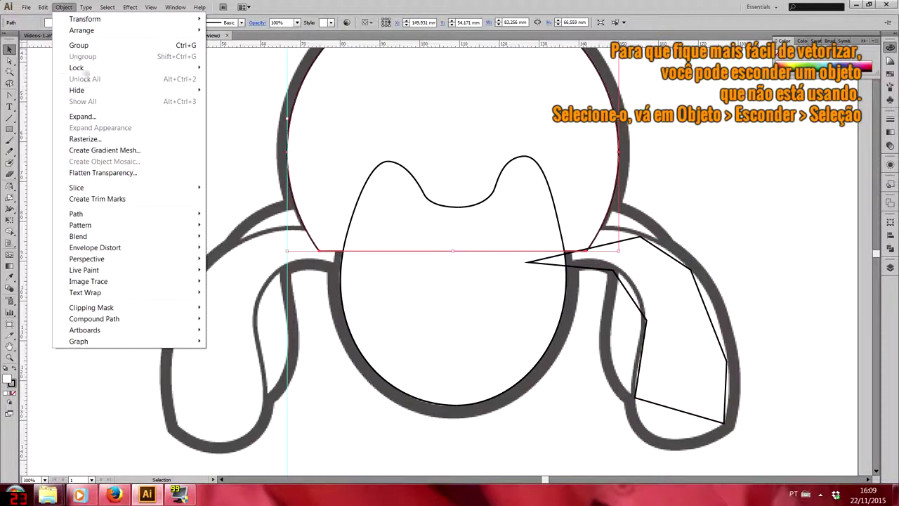
pyautogui.click(234, 90)
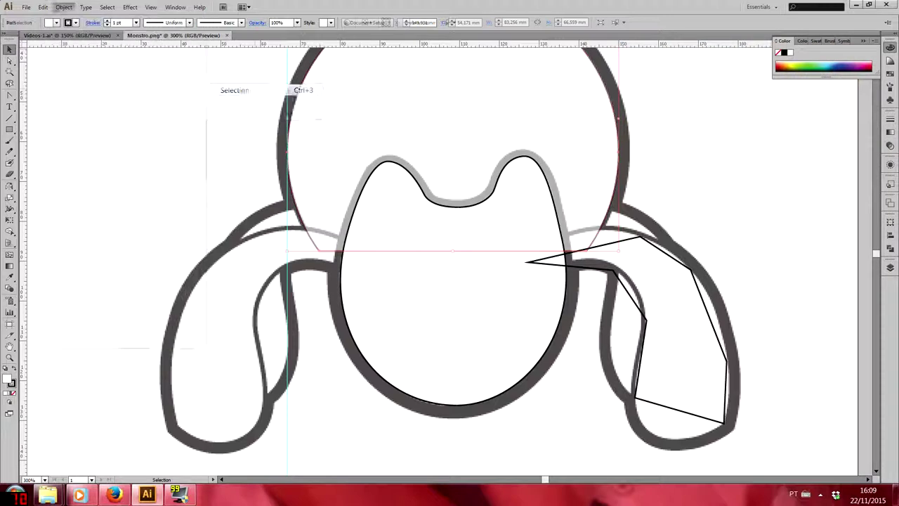
# Convert the leg path's upper, outer and bottom anchors into smooth curves.
pyautogui.hotkey('shift', 'c')
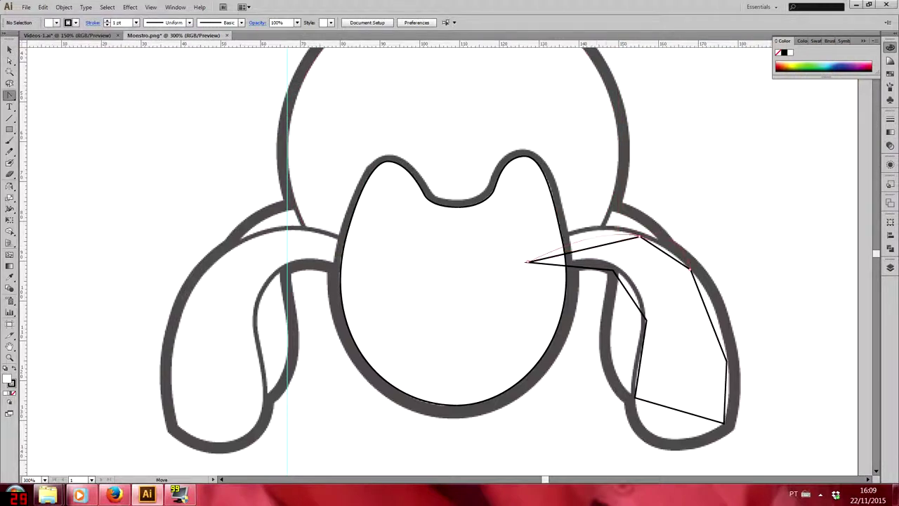
pyautogui.moveTo(639, 236); pyautogui.dragTo(584, 216)
pyautogui.keyDown('ctrl'); pyautogui.click(576, 212); pyautogui.keyUp('ctrl')
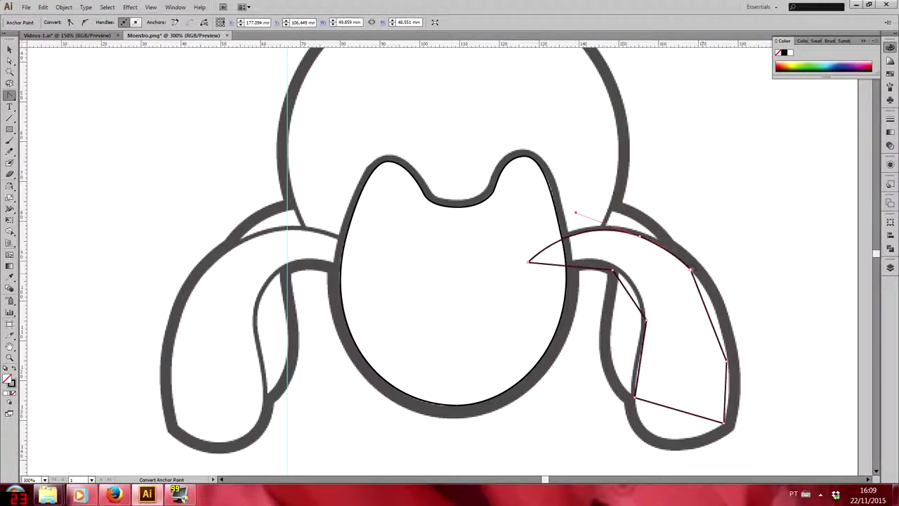
pyautogui.moveTo(708, 316); pyautogui.dragTo(717, 309)
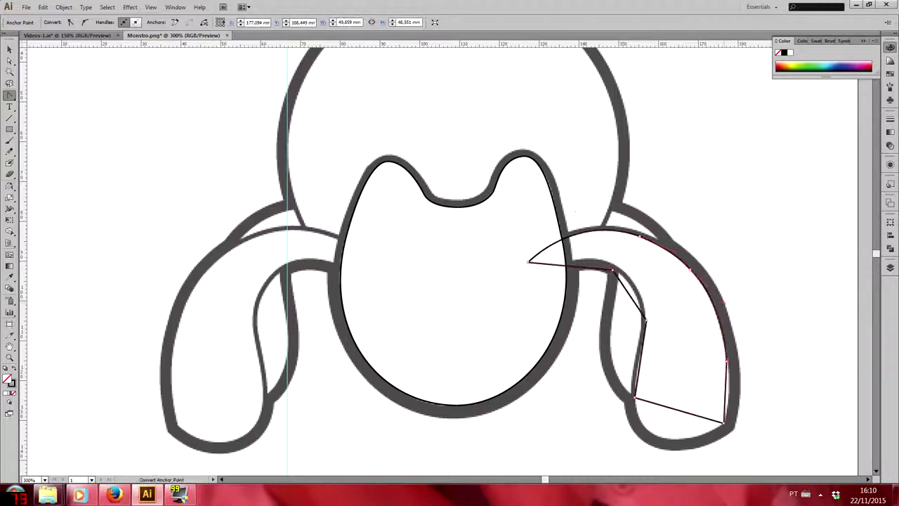
pyautogui.scroll(-1, 634, 394)
pyautogui.moveTo(634, 381); pyautogui.dragTo(642, 456)
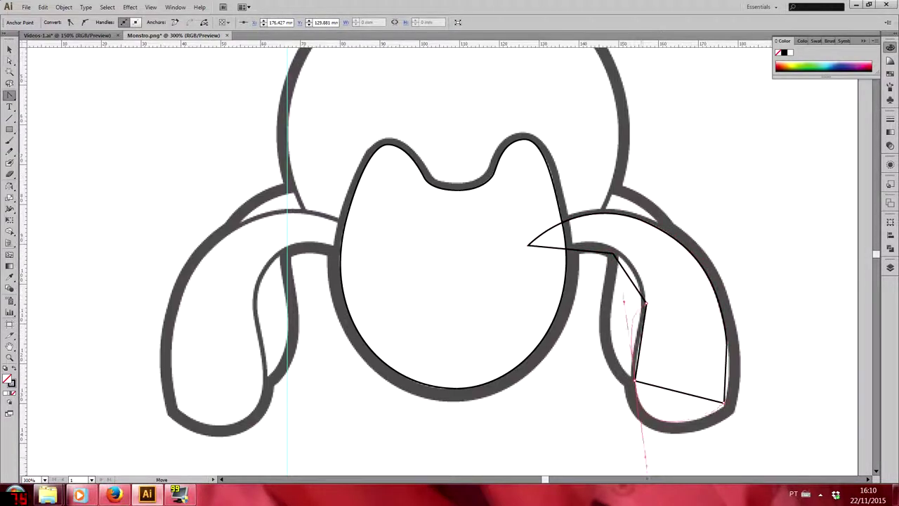
pyautogui.press('a')
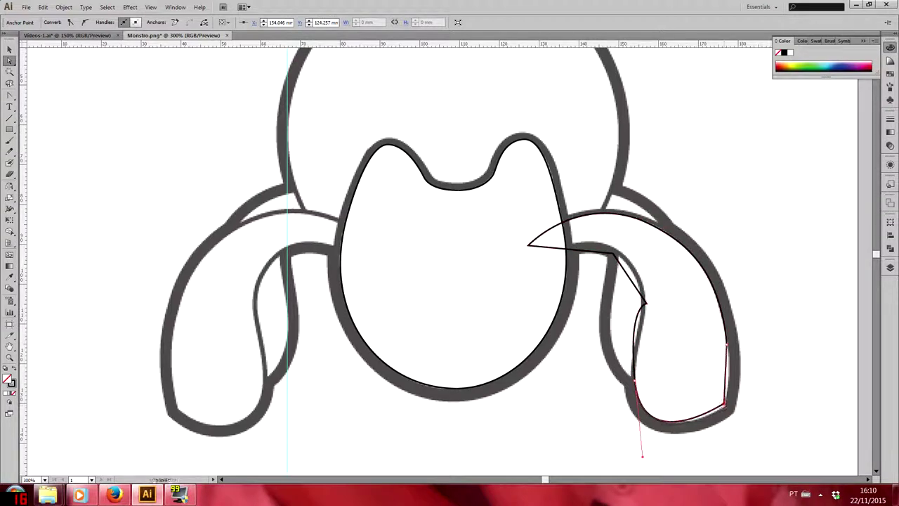
pyautogui.hotkey('shift', 'c')
pyautogui.press('a')
pyautogui.hotkey('shift', 'c')
pyautogui.scroll(1, 784, 354)
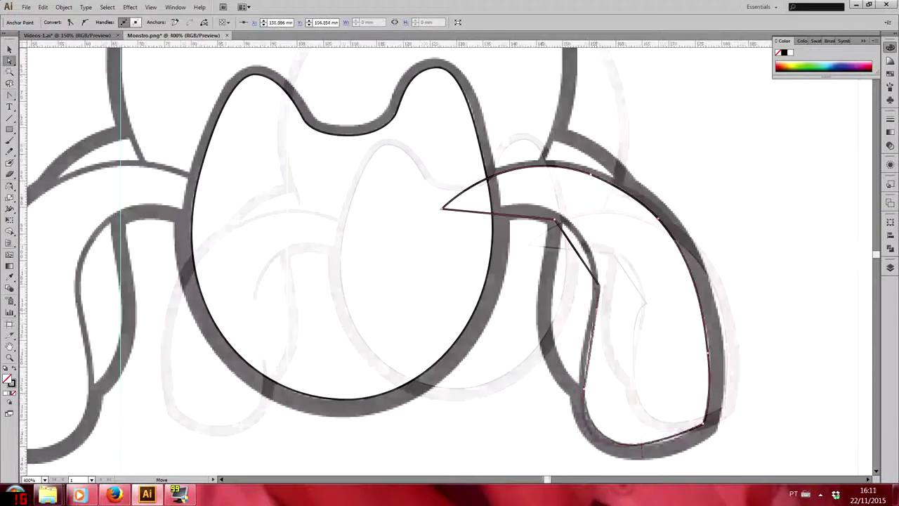
# Reshape the leg's inner curve and shift its pointed tip slightly right.
pyautogui.moveTo(591, 475)
pyautogui.mouseDown()
pyautogui.moveTo(597, 287)
pyautogui.moveTo(588, 320)
pyautogui.mouseUp()
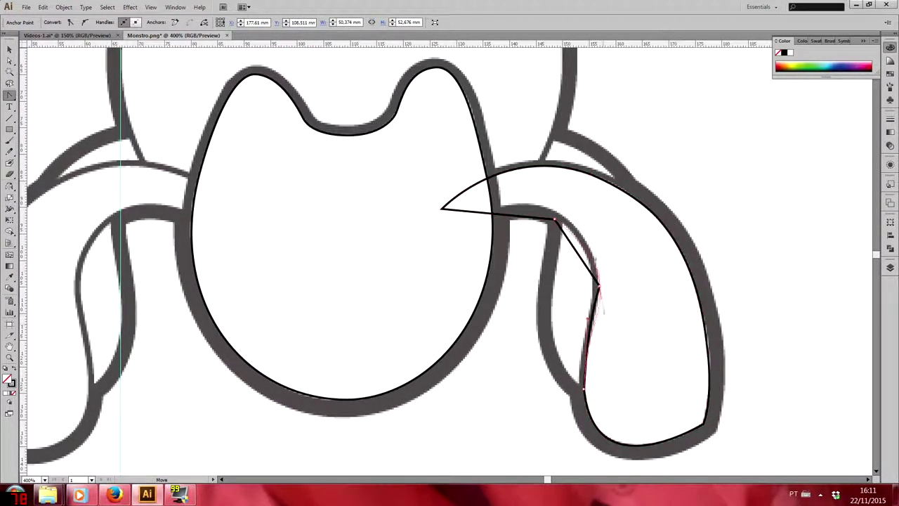
pyautogui.moveTo(602, 256); pyautogui.dragTo(589, 209)
pyautogui.press('a')
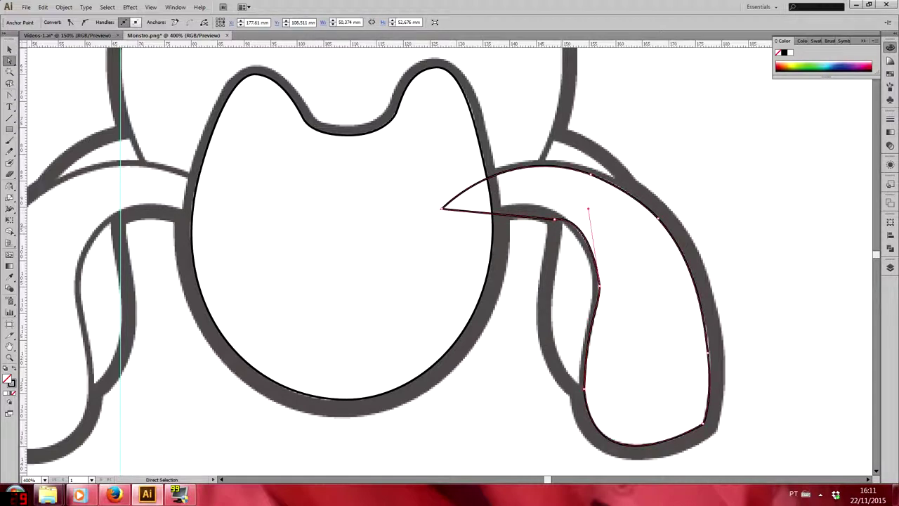
pyautogui.press('p')
pyautogui.hotkey('ctrl', '=')
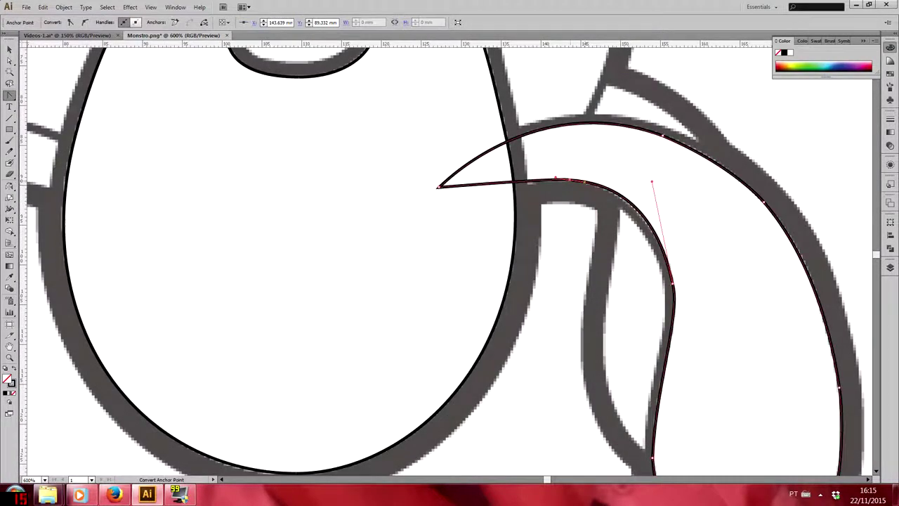
pyautogui.press('a')
pyautogui.hotkey('ctrl', '-')
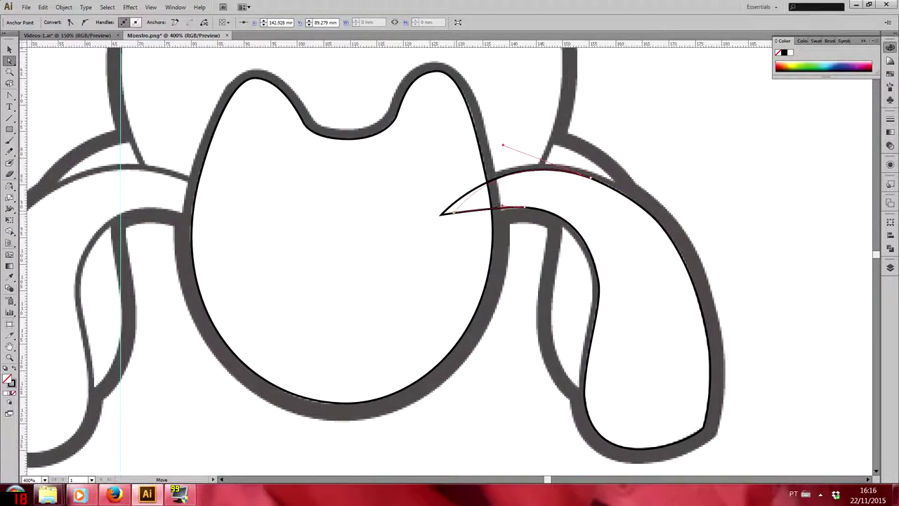
pyautogui.moveTo(441, 215); pyautogui.dragTo(454, 212)
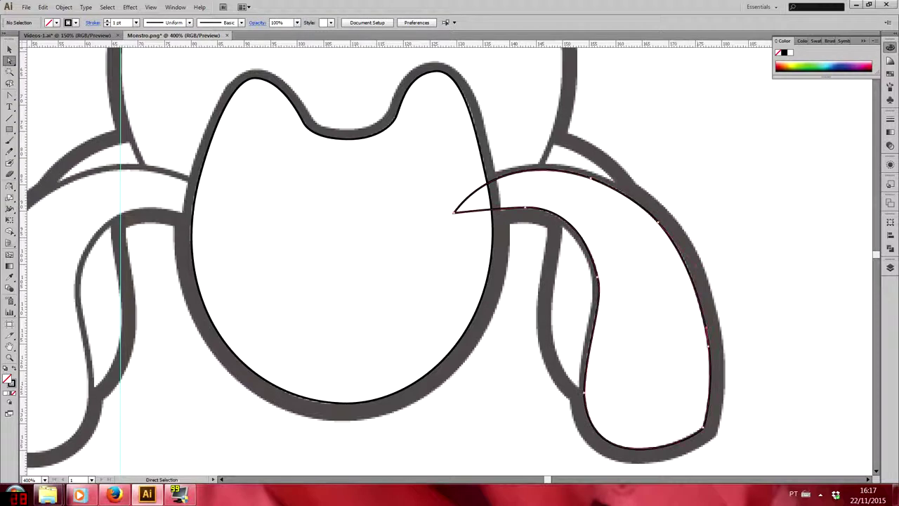
pyautogui.click(695, 266)
# Reflect a copy of the right leg outline across the monster's centre onto the left side.
pyautogui.hotkey('ctrl', '-')
pyautogui.hotkey('shift', 'c')
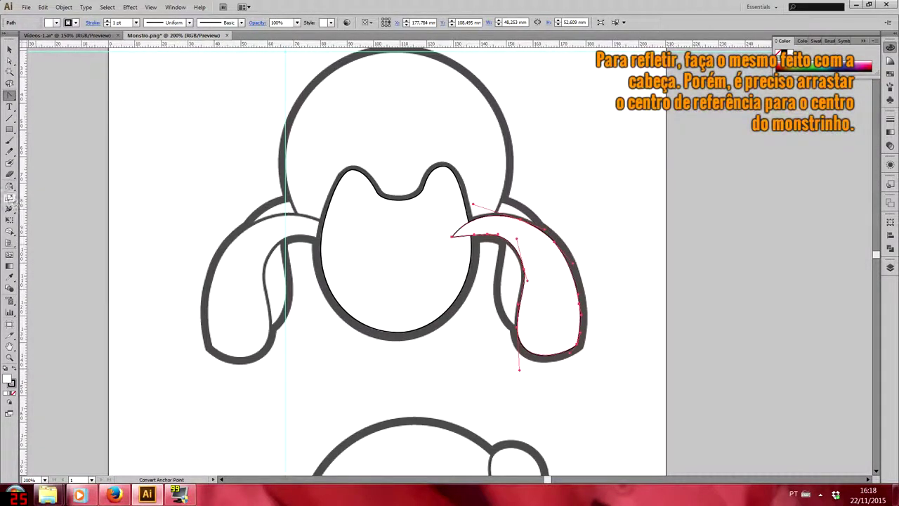
pyautogui.click(10, 188)
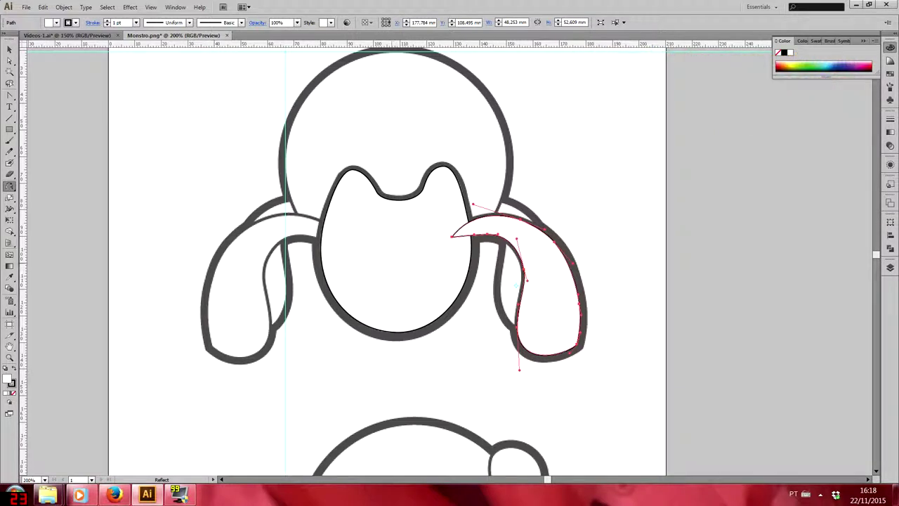
pyautogui.moveTo(548, 295); pyautogui.dragTo(519, 232)
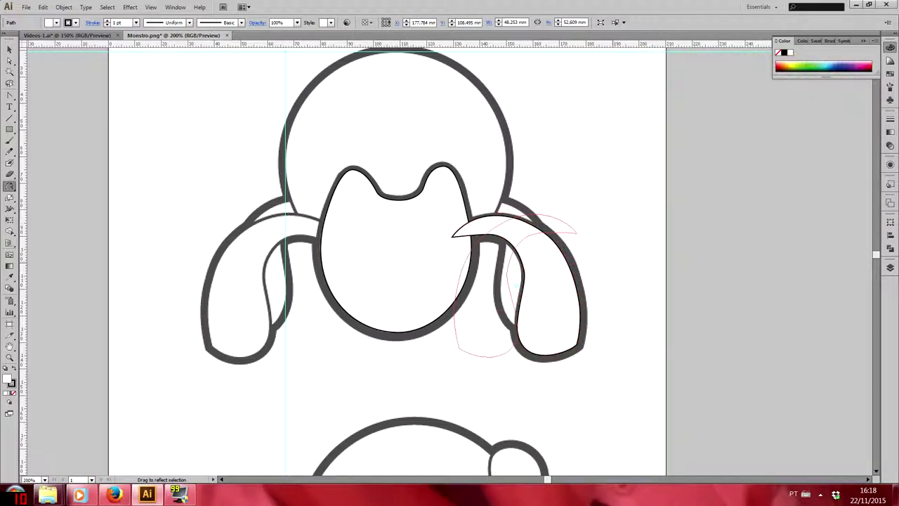
pyautogui.hotkey('ctrl', 'z')
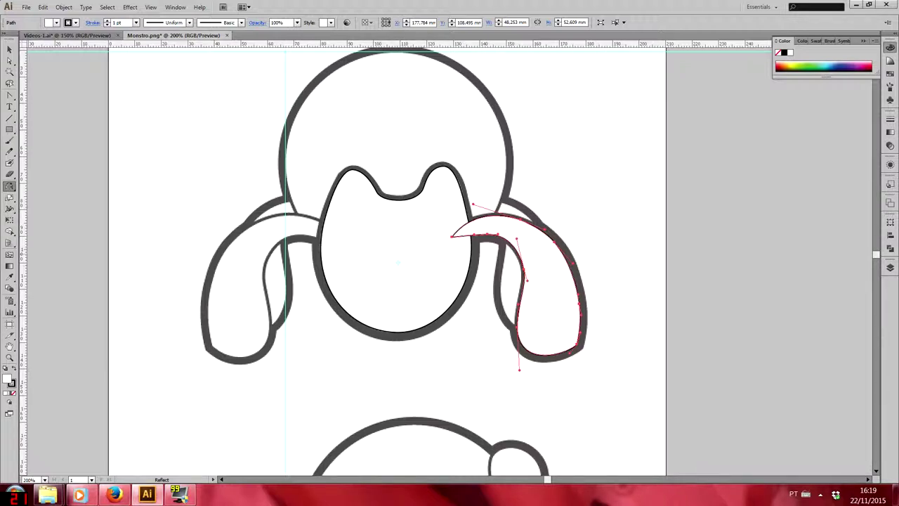
pyautogui.moveTo(524, 278)
pyautogui.mouseDown()
pyautogui.moveTo(337, 254)
pyautogui.moveTo(343, 236)
pyautogui.mouseUp()
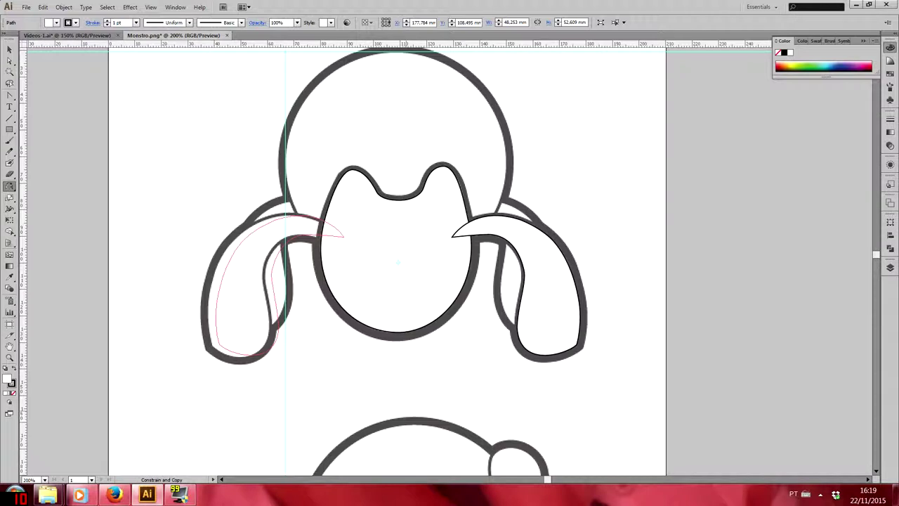
pyautogui.moveTo(344, 236); pyautogui.dragTo(343, 236)
pyautogui.press('v')
pyautogui.hotkey('ctrl', 'shift', 'a')
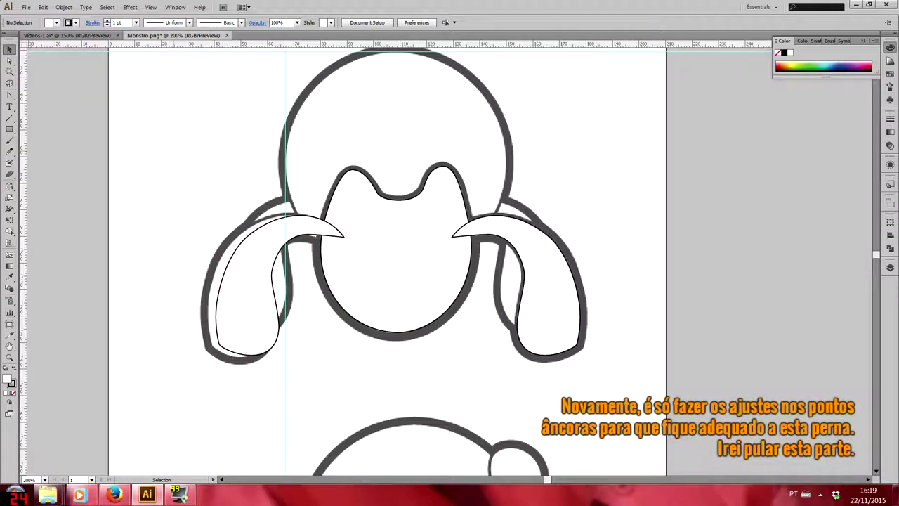
# Move the mirrored leg onto the left outline, remove its fill, and bring the body to front.
pyautogui.moveTo(248, 303); pyautogui.dragTo(241, 308)
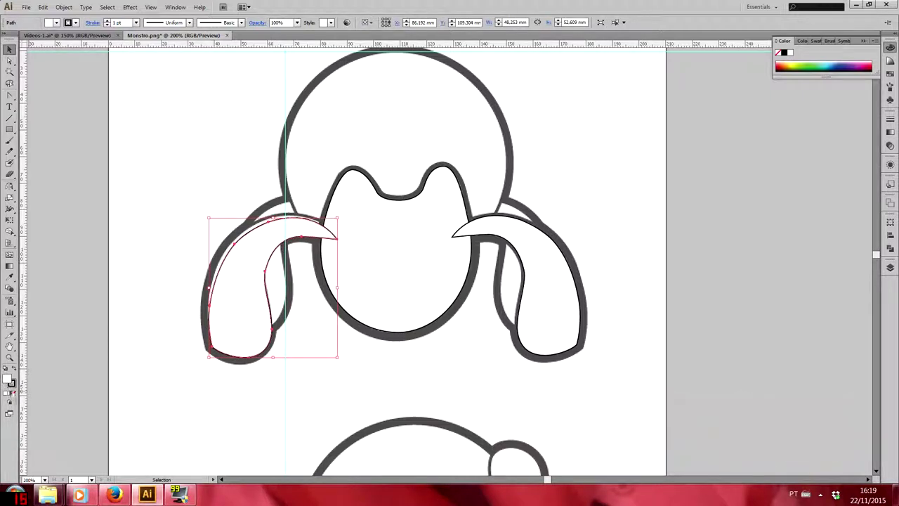
pyautogui.press('/')
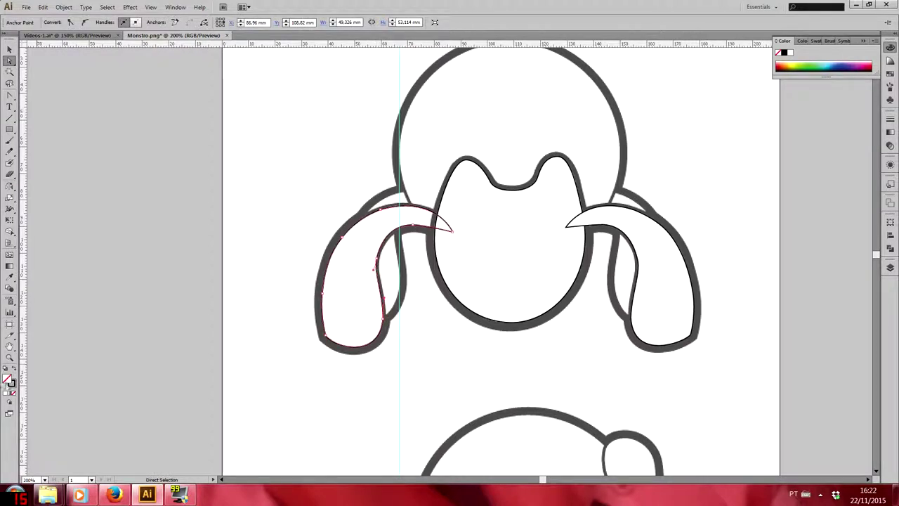
pyautogui.click(11, 47)
pyautogui.click(507, 286)
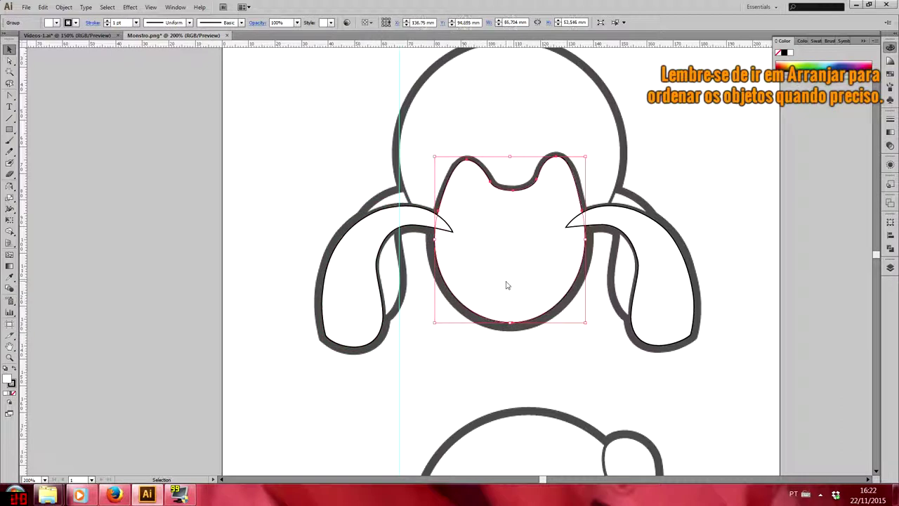
pyautogui.rightClick(508, 286)
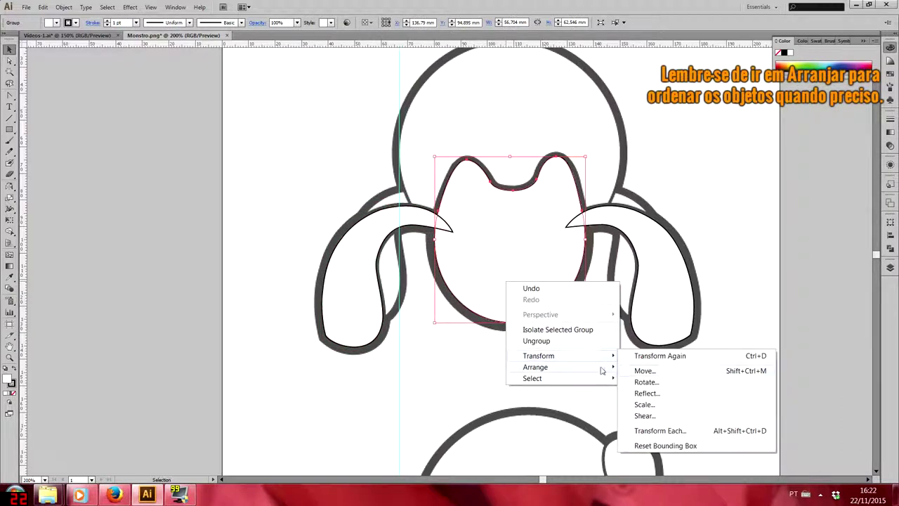
pyautogui.moveTo(535, 367)
pyautogui.click(641, 367)
pyautogui.hotkey('ctrl', 'shift', 'a')
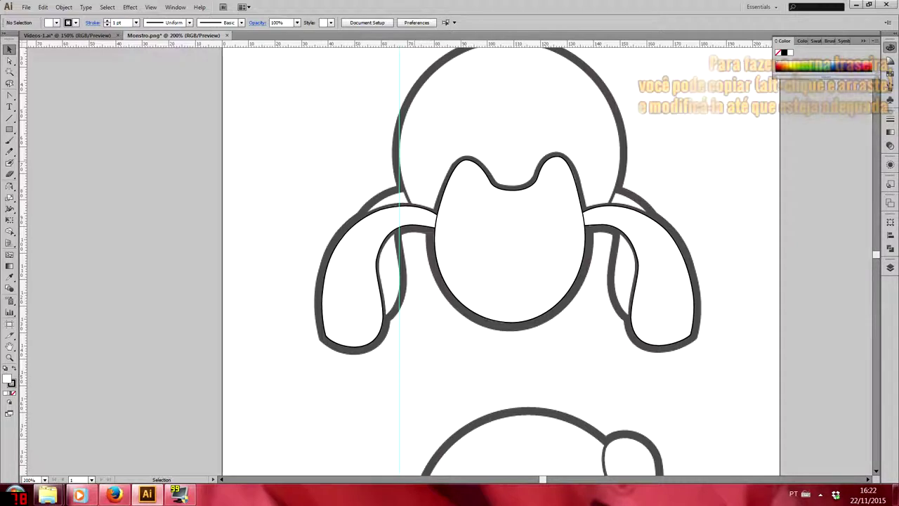
pyautogui.hotkey('ctrl', '+')
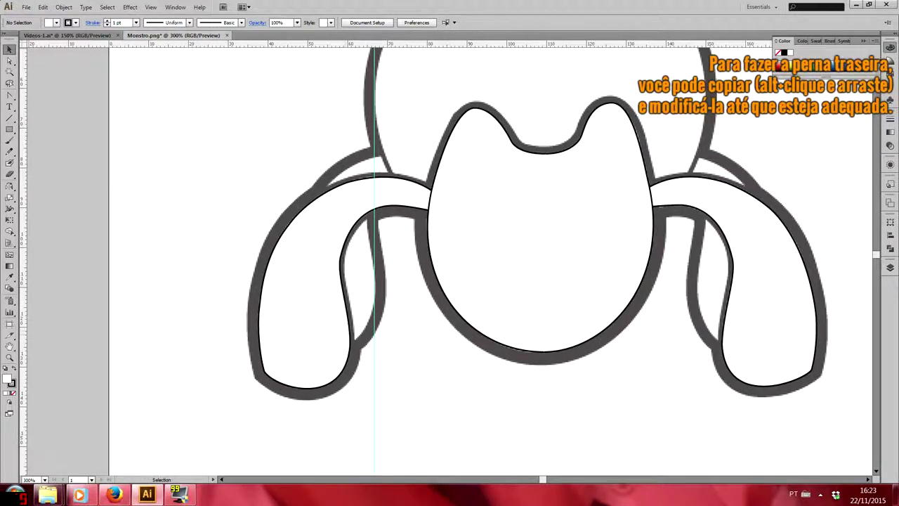
# Duplicate the left leg, shifting the copy up-right and tilting it slightly clockwise.
pyautogui.moveTo(350, 329); pyautogui.dragTo(359, 307)
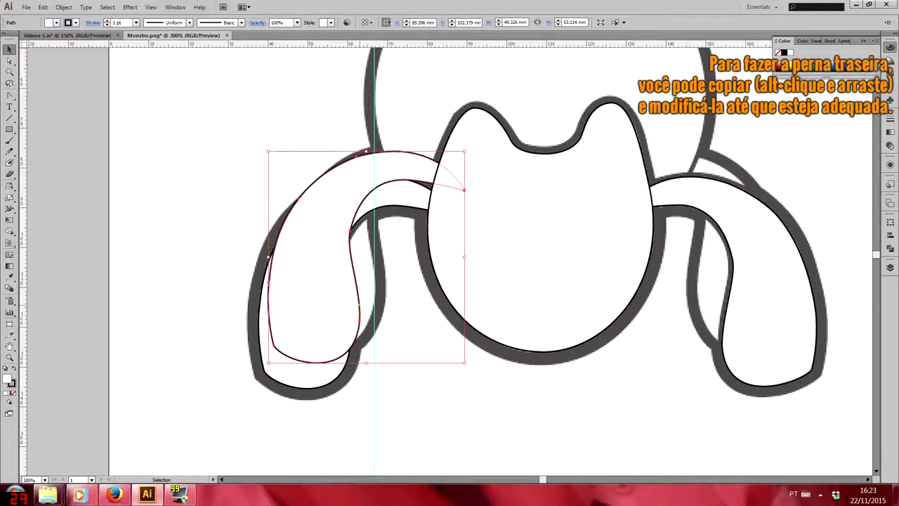
pyautogui.moveTo(355, 323); pyautogui.dragTo(372, 302)
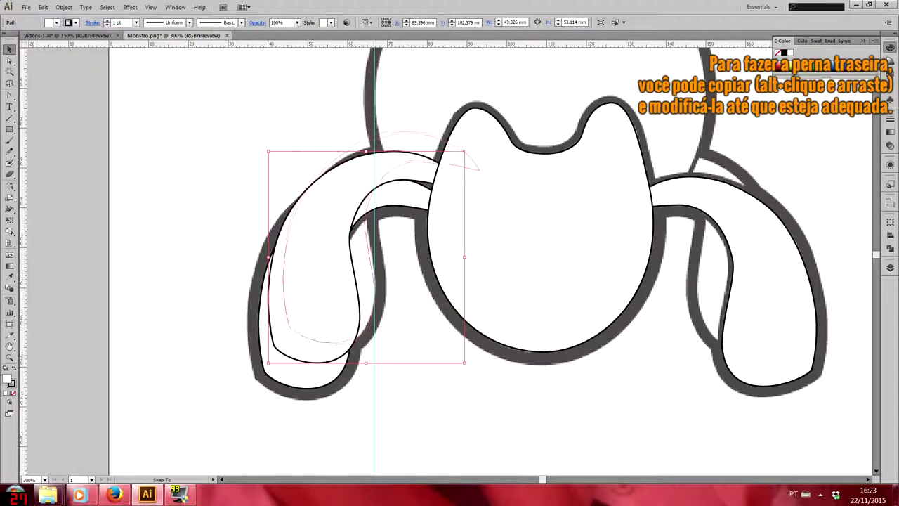
pyautogui.moveTo(376, 286); pyautogui.dragTo(378, 285)
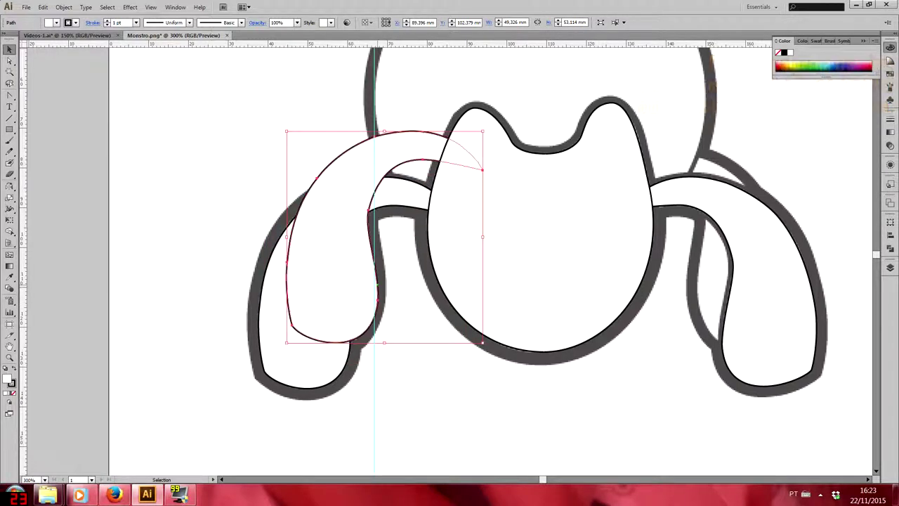
pyautogui.moveTo(486, 347); pyautogui.dragTo(480, 352)
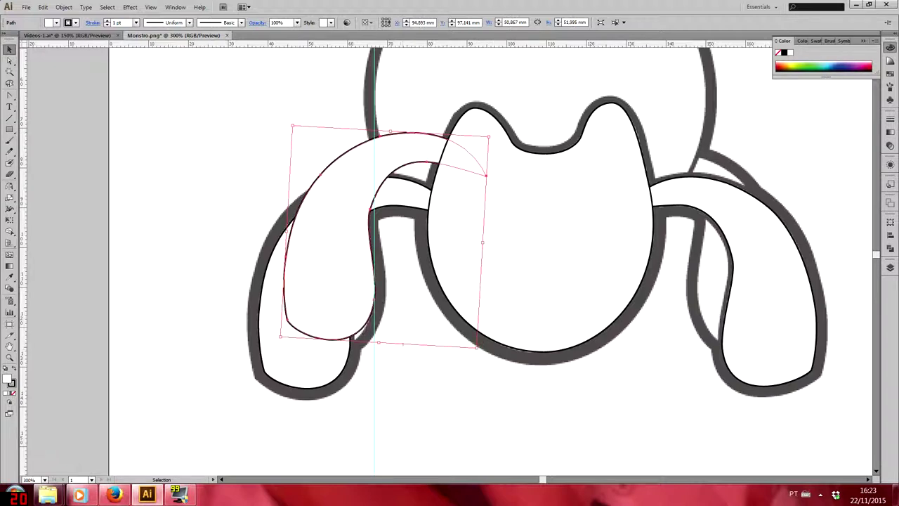
pyautogui.moveTo(482, 173); pyautogui.dragTo(481, 181)
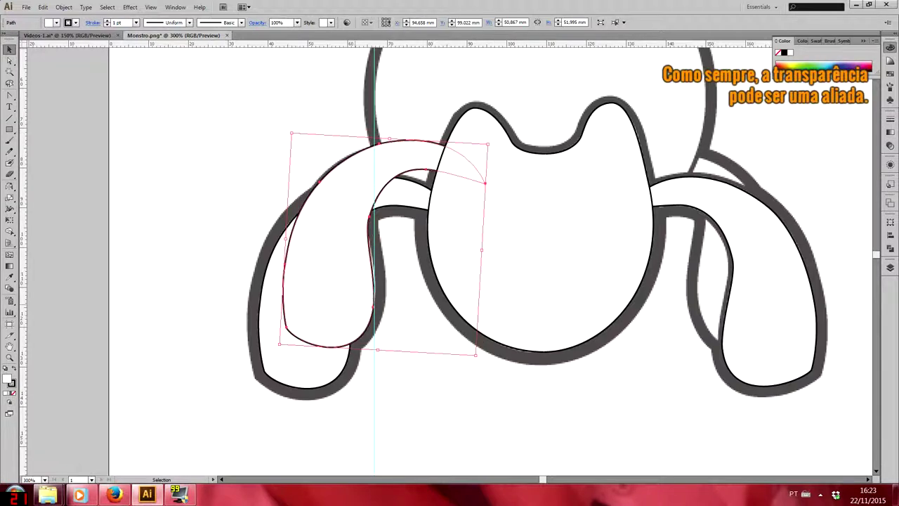
# Set the back-leg copy to 70% opacity and rotate it to fit the outline.
pyautogui.click(891, 164)
pyautogui.click(801, 206)
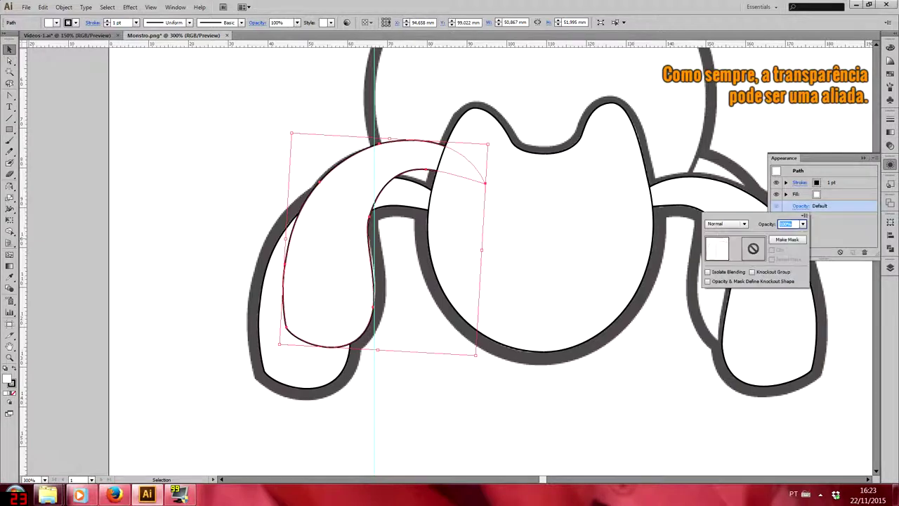
pyautogui.click(803, 224)
pyautogui.click(813, 275)
pyautogui.click(803, 223)
pyautogui.click(814, 307)
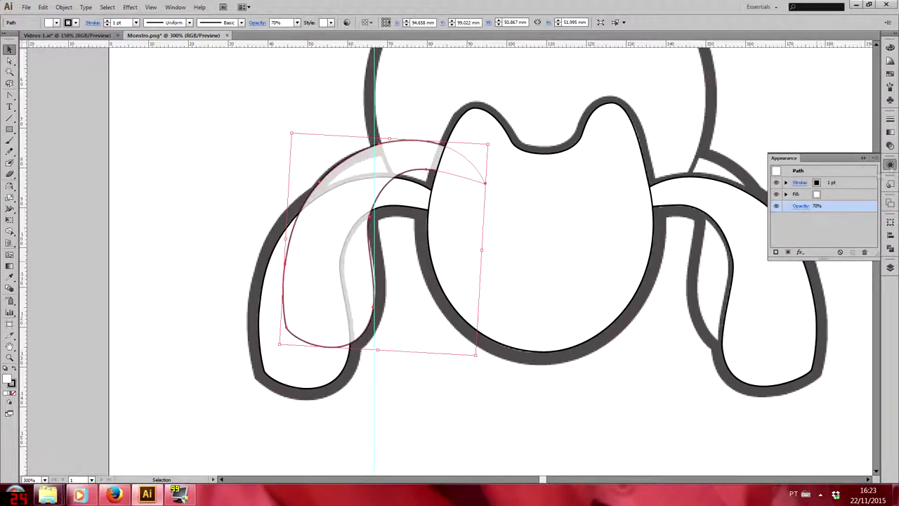
pyautogui.moveTo(292, 133); pyautogui.dragTo(297, 145)
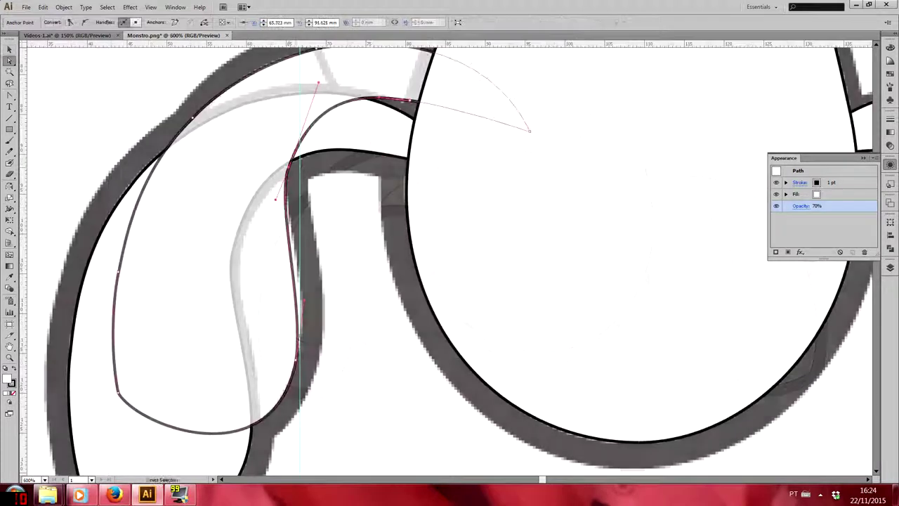
# Adjust the left back leg's anchors and restore its opacity to 100%.
pyautogui.press('a')
pyautogui.click(288, 167)
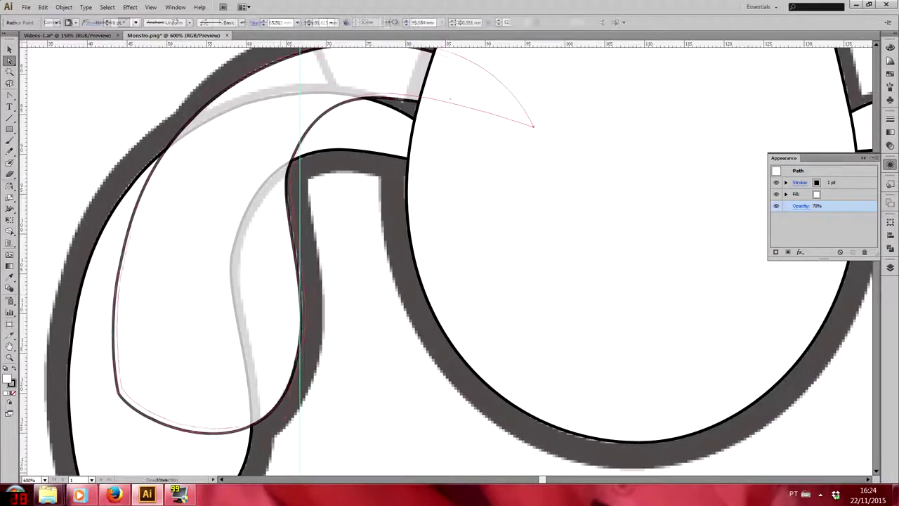
pyautogui.keyDown('alt'); pyautogui.click(284, 186); pyautogui.keyUp('alt')
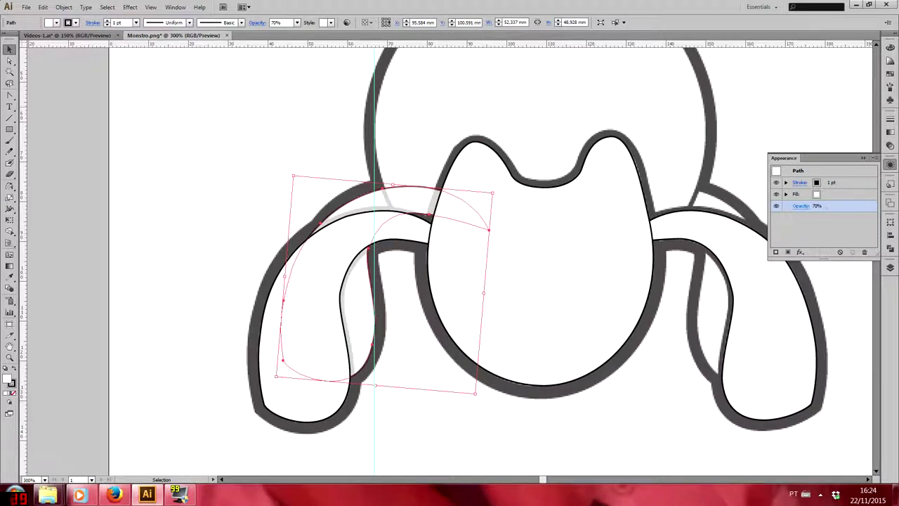
pyautogui.click(802, 206)
pyautogui.click(803, 223)
pyautogui.click(808, 339)
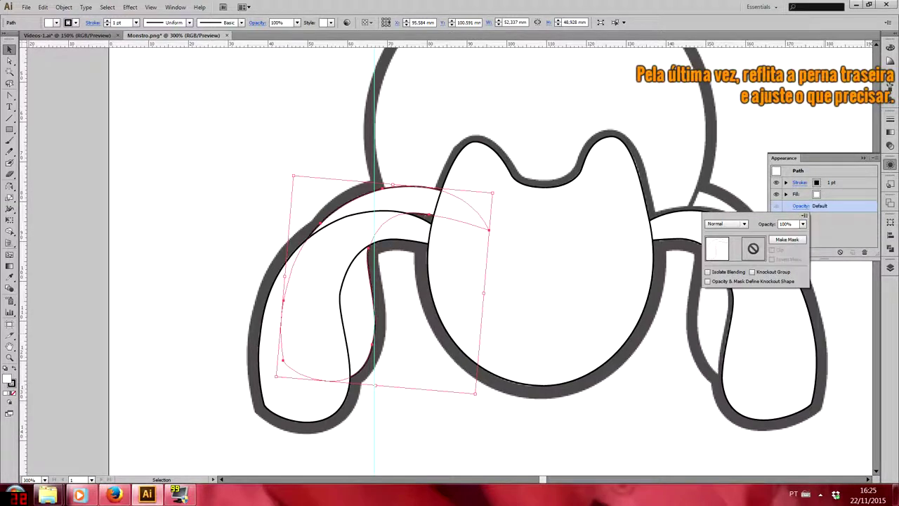
pyautogui.press('Escape')
# Reflect a copy of the back leg to the right side and nudge it into place at full opacity.
pyautogui.press('o')
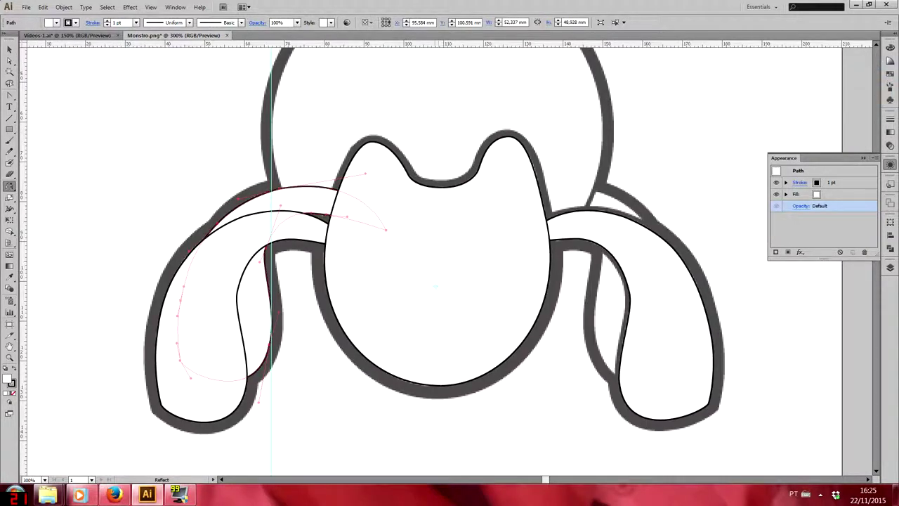
pyautogui.moveTo(436, 175); pyautogui.dragTo(435, 106)
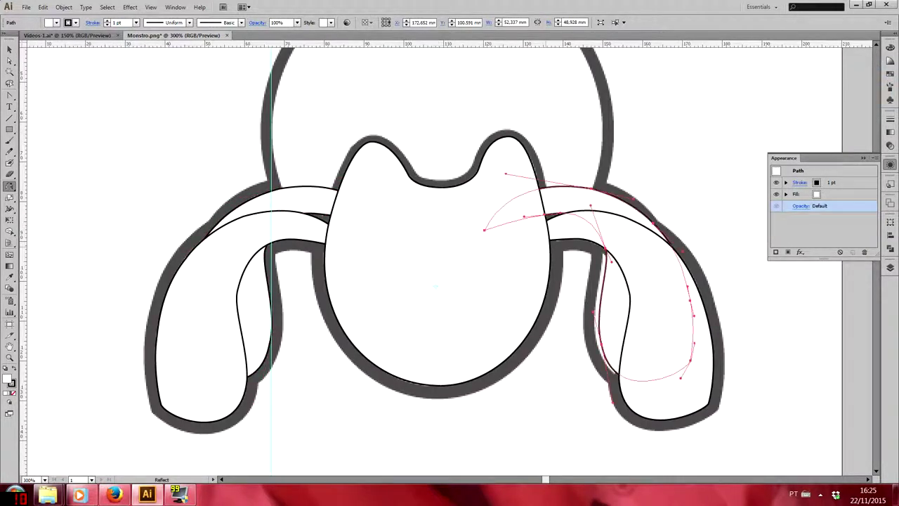
pyautogui.click(9, 49)
pyautogui.click(801, 206)
pyautogui.click(815, 292)
pyautogui.press('Left')
pyautogui.press('Down')
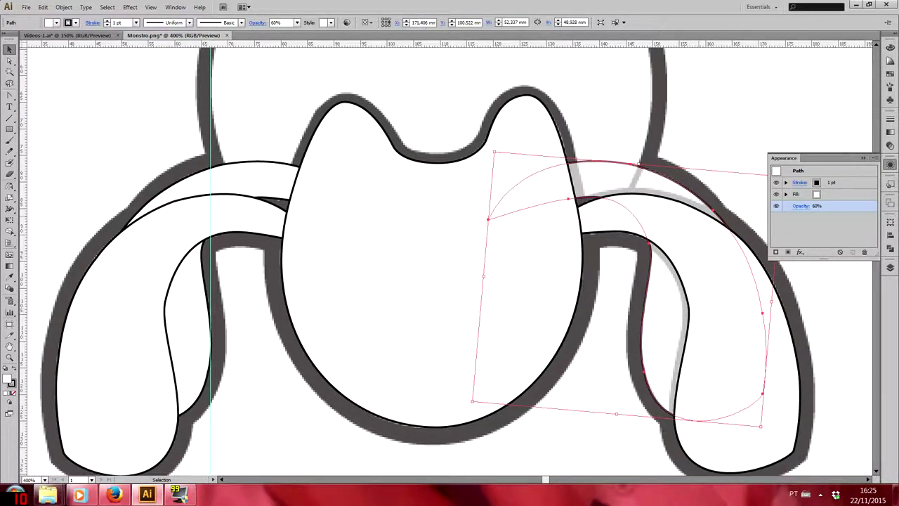
pyautogui.press('Up')
pyautogui.click(801, 206)
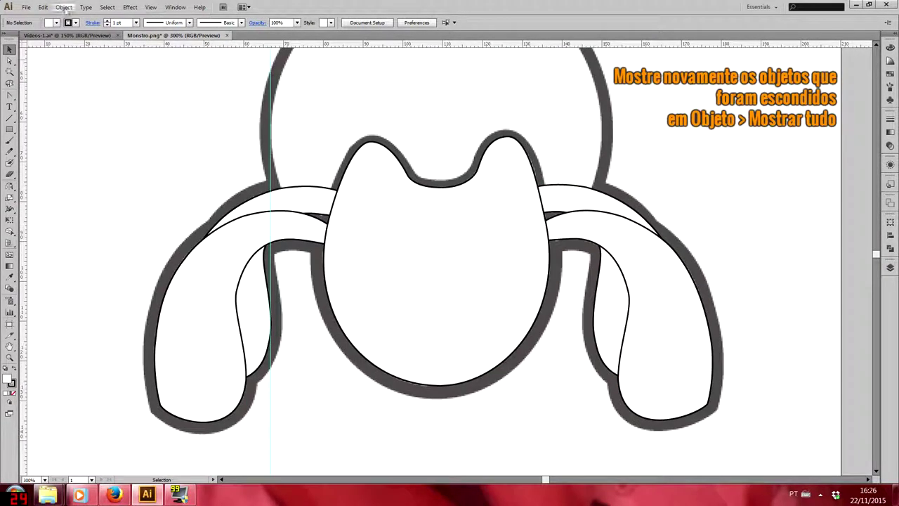
# Show all hidden shapes and unite the two head halves with Pathfinder.
pyautogui.click(64, 7)
pyautogui.click(105, 102)
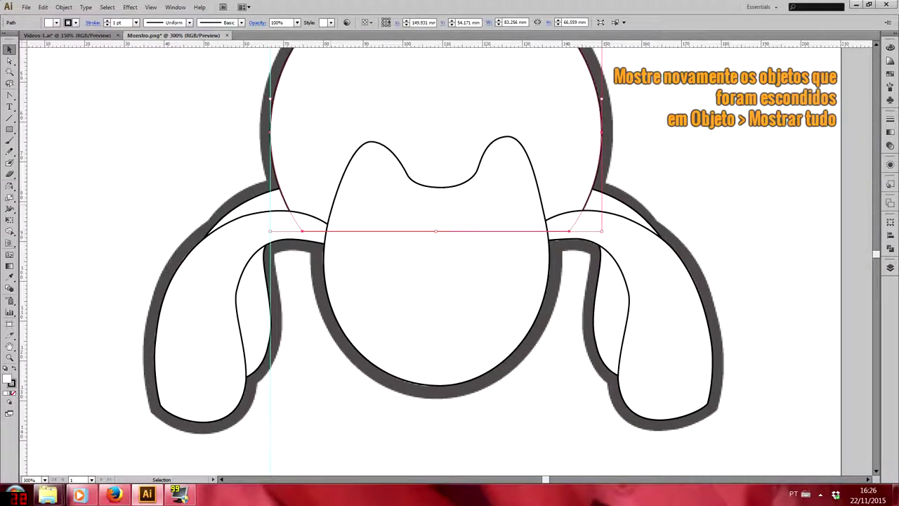
pyautogui.hotkey('ctrl', '-')
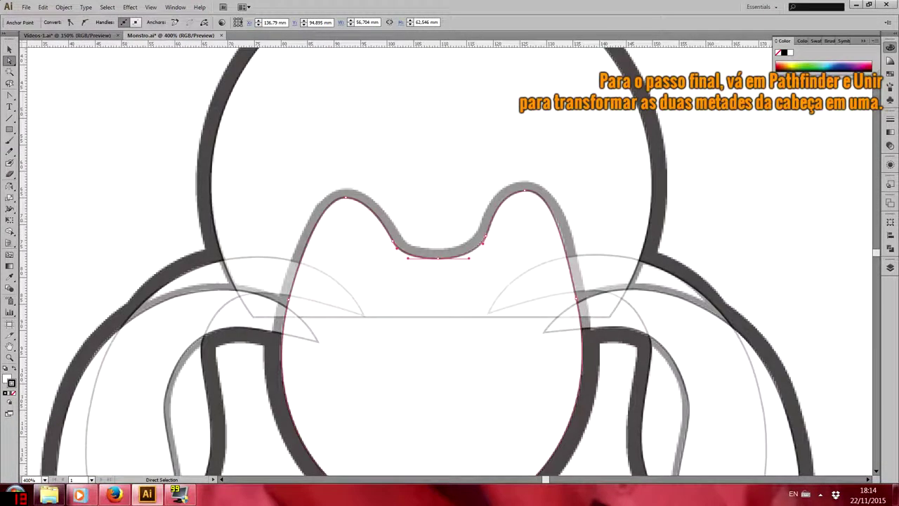
pyautogui.click(890, 250)
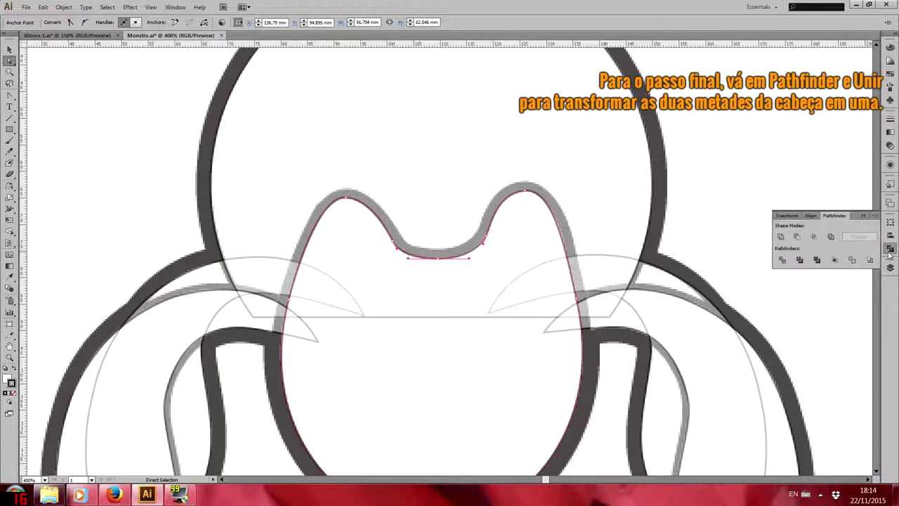
pyautogui.click(779, 237)
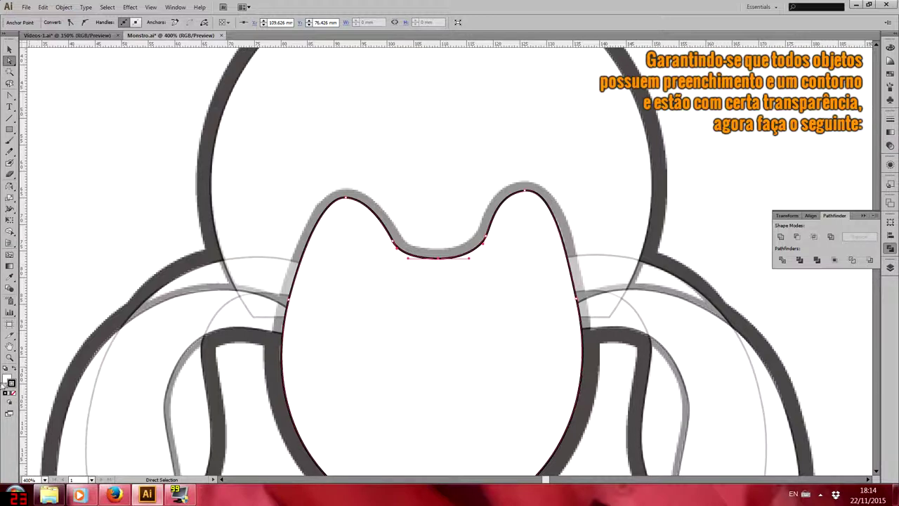
pyautogui.click(9, 382)
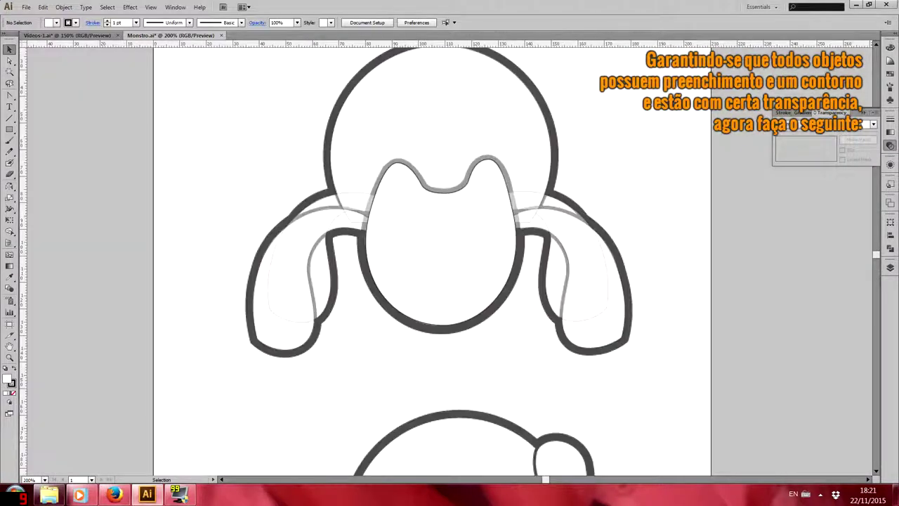
# Select every figure shape except the head and bring up the Object menu.
pyautogui.hotkey('ctrl', 'a')
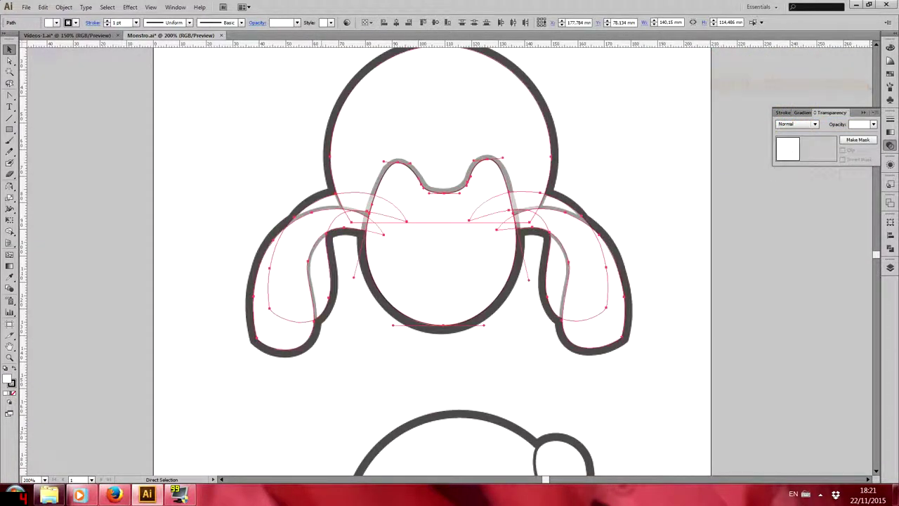
pyautogui.press('a')
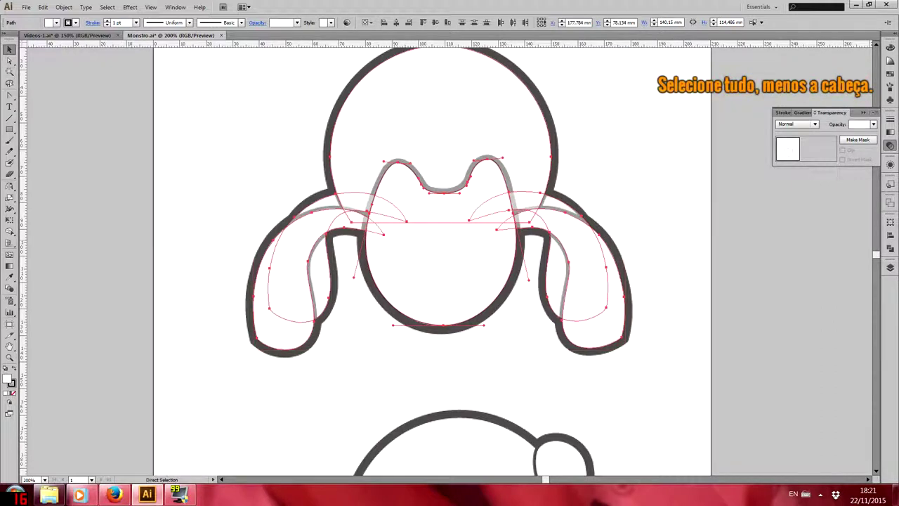
pyautogui.press('v')
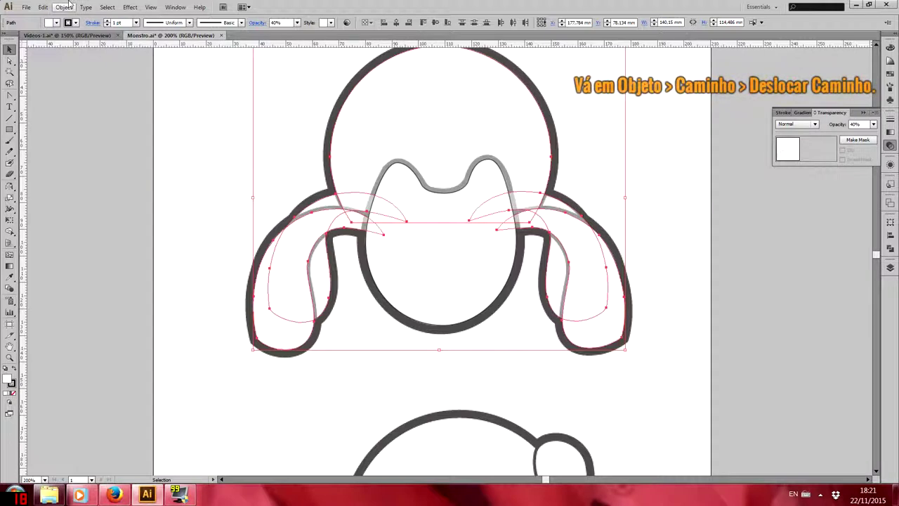
pyautogui.click(64, 7)
pyautogui.moveTo(75, 213)
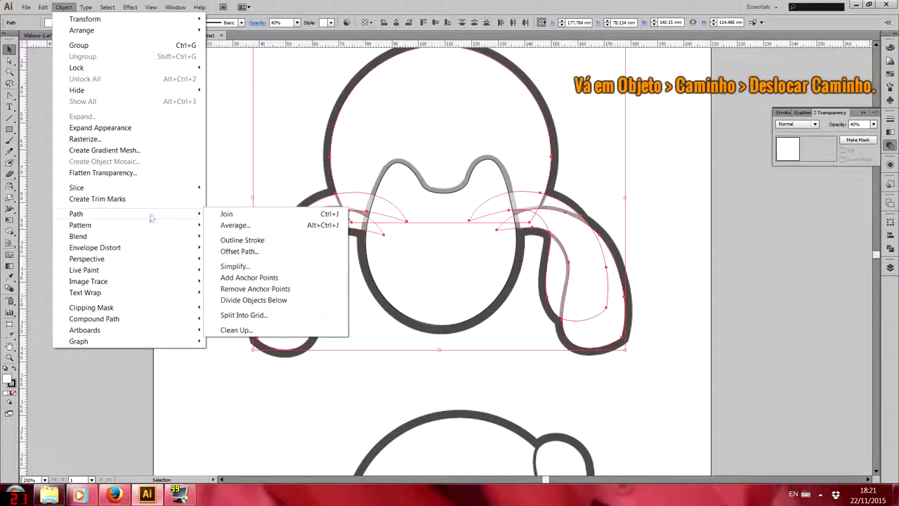
# Offset the selected shapes by 1,3 mm with Preview enabled.
pyautogui.click(283, 253)
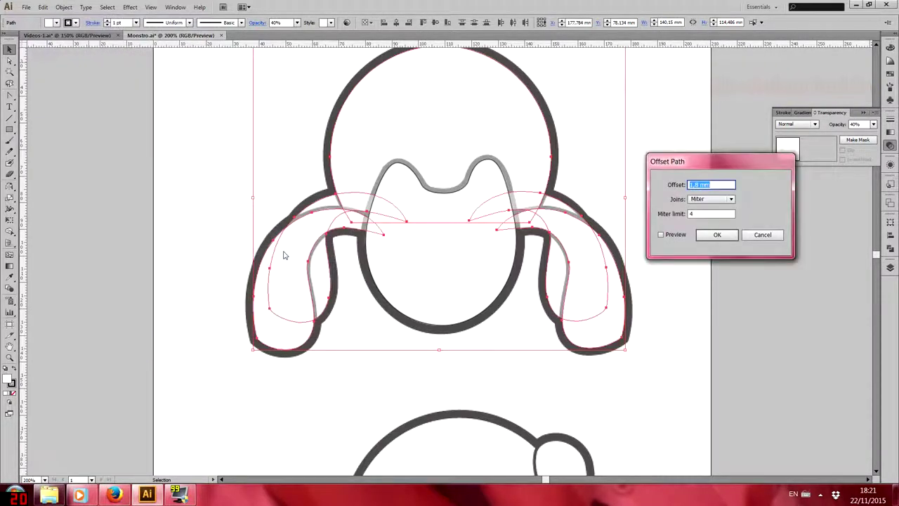
pyautogui.click(670, 236)
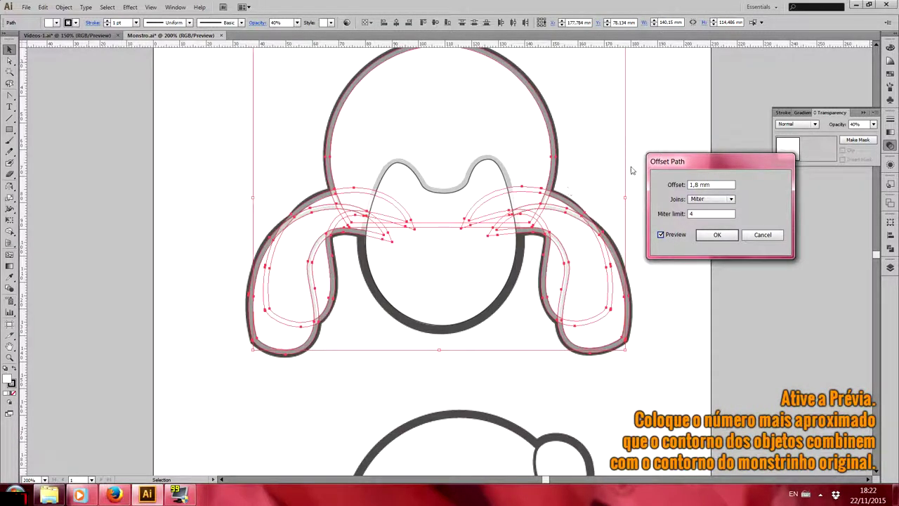
pyautogui.click(699, 184)
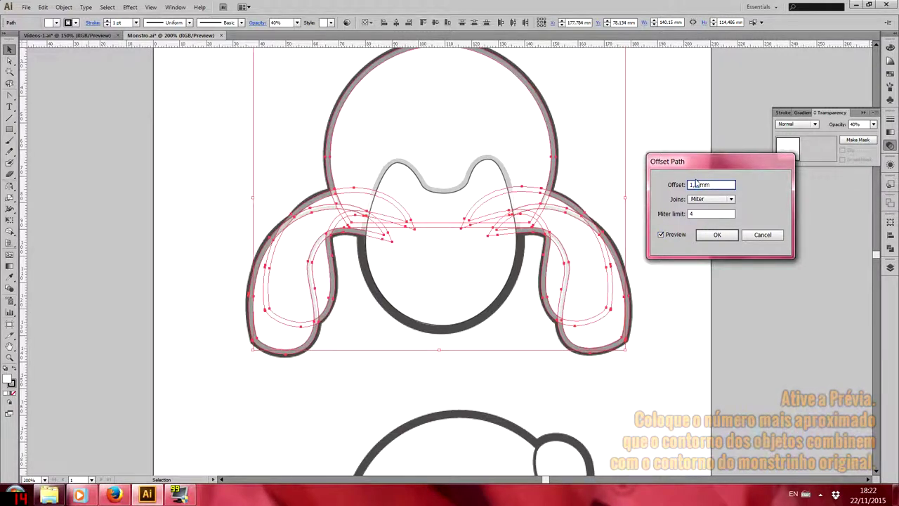
pyautogui.write('4')
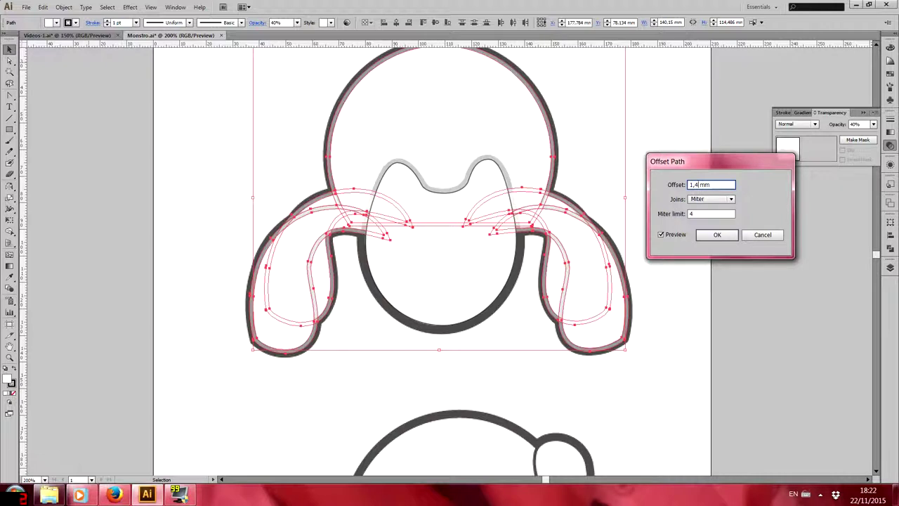
pyautogui.press('BackSpace')
pyautogui.write('3')
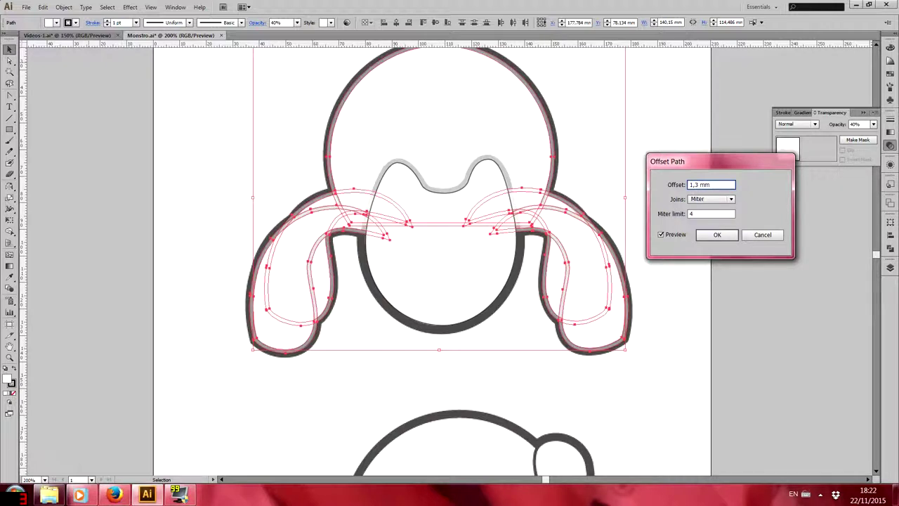
pyautogui.click(717, 235)
# Fill the new offset outlines with black (000000).
pyautogui.hotkey('ctrl', '+')
pyautogui.doubleClick(11, 380)
pyautogui.write('000000')
pyautogui.press('Return')
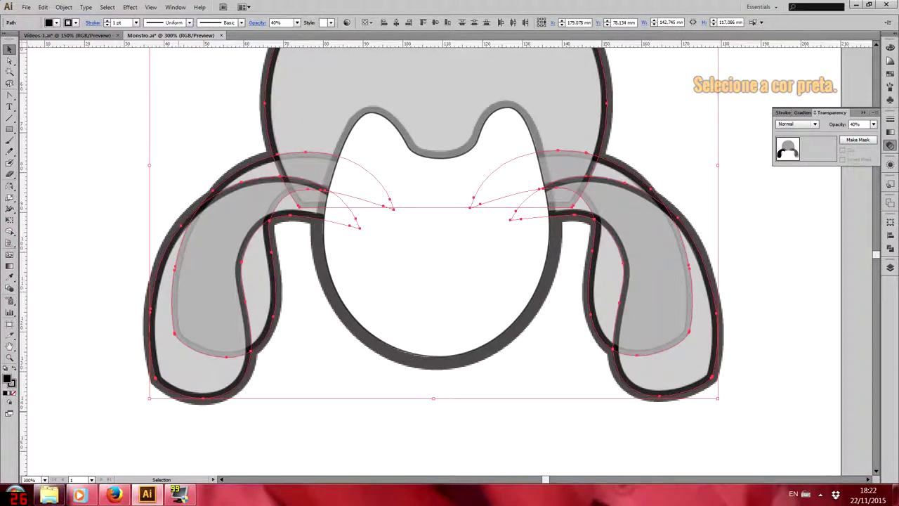
# Create a 1,8 mm offset path around the head shape with Preview on.
pyautogui.hotkey('ctrl', 'shift', 'a')
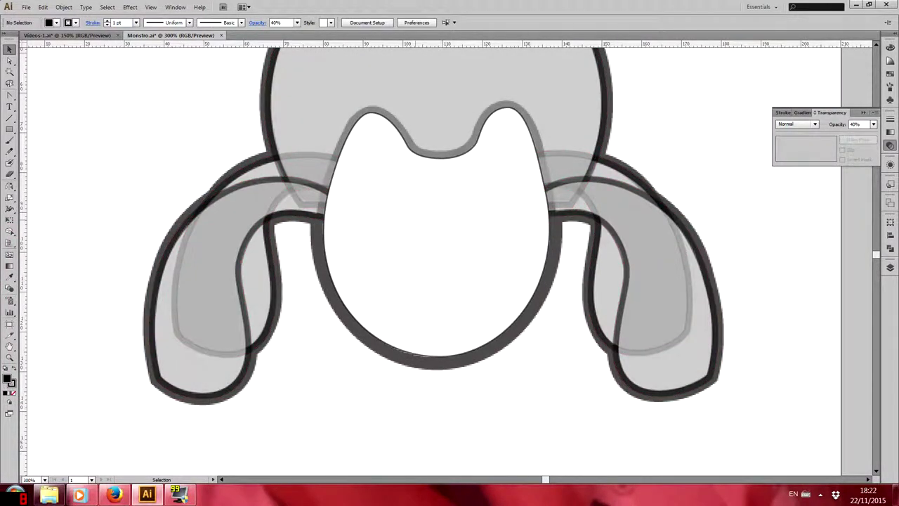
pyautogui.click(414, 357)
pyautogui.click(64, 7)
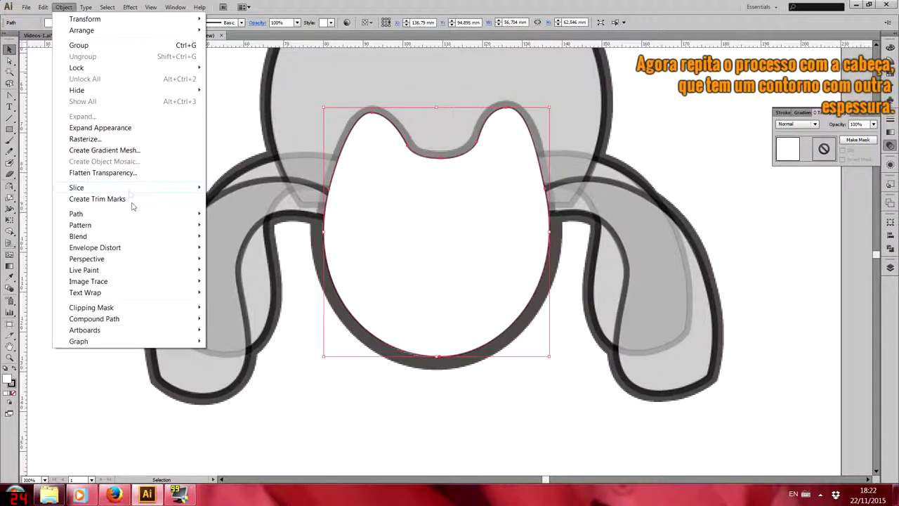
pyautogui.moveTo(98, 214)
pyautogui.click(253, 251)
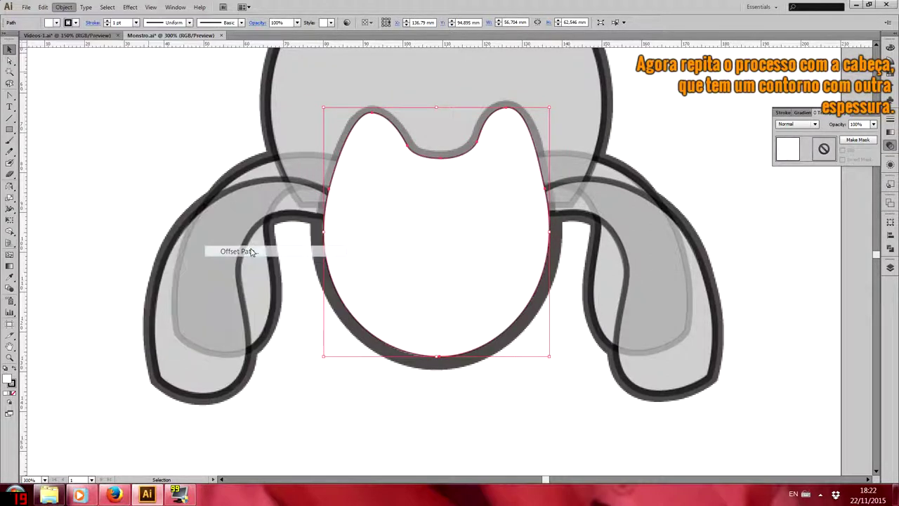
pyautogui.click(701, 185)
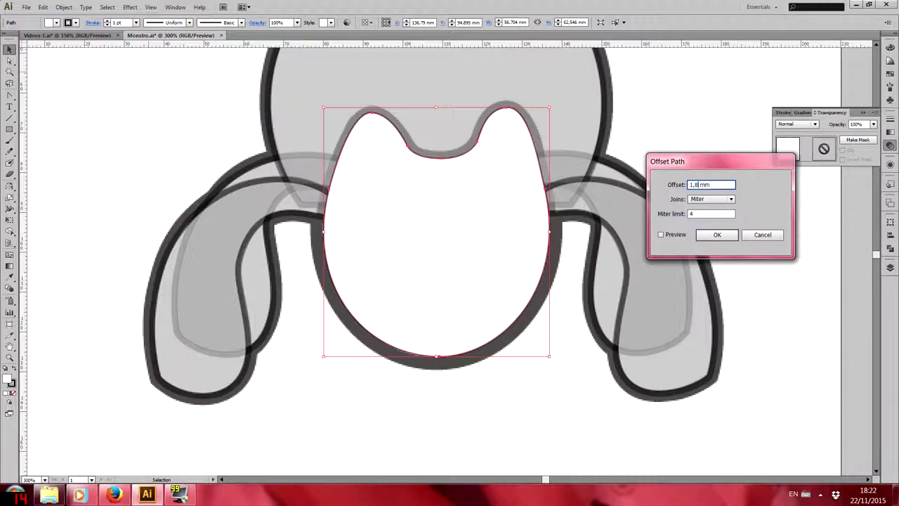
pyautogui.click(661, 235)
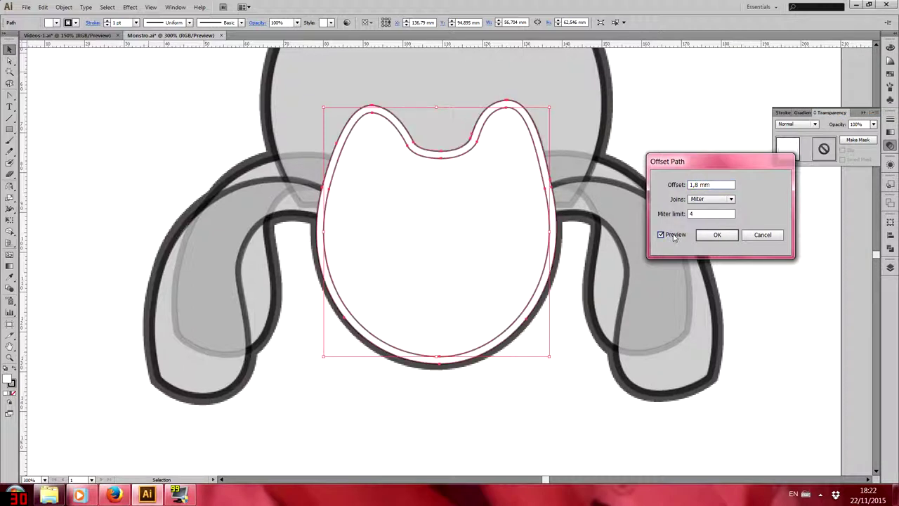
pyautogui.click(717, 237)
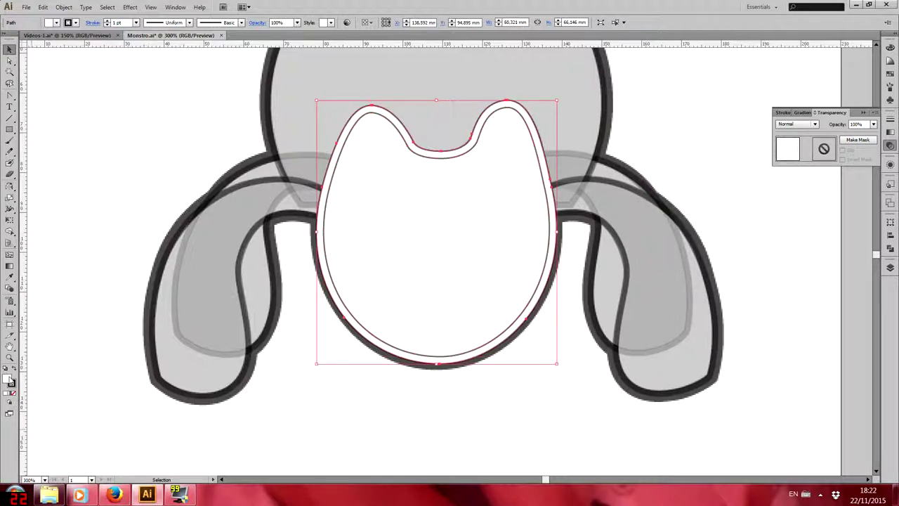
# Fill the head's offset outline with solid black.
pyautogui.doubleClick(11, 382)
pyautogui.click(56, 355)
pyautogui.click(239, 258)
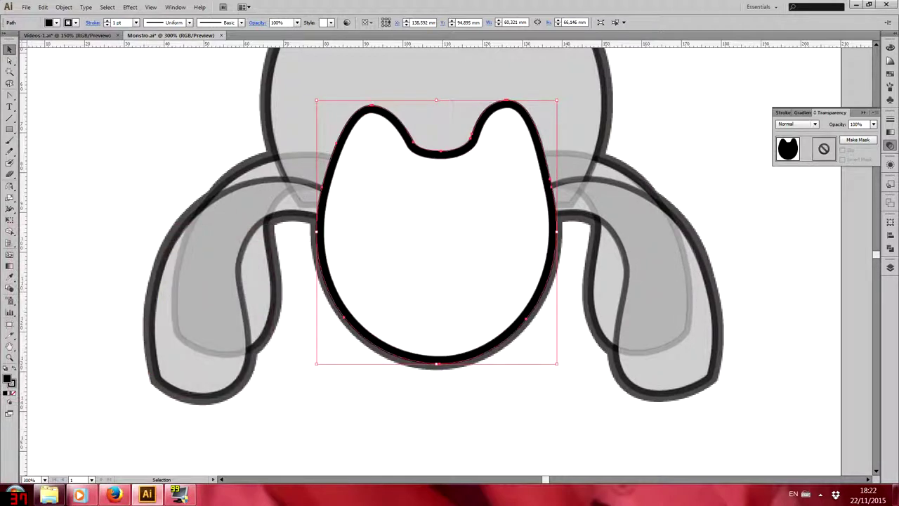
pyautogui.hotkey('ctrl', 'shift', 'a')
pyautogui.hotkey('ctrl', 'a')
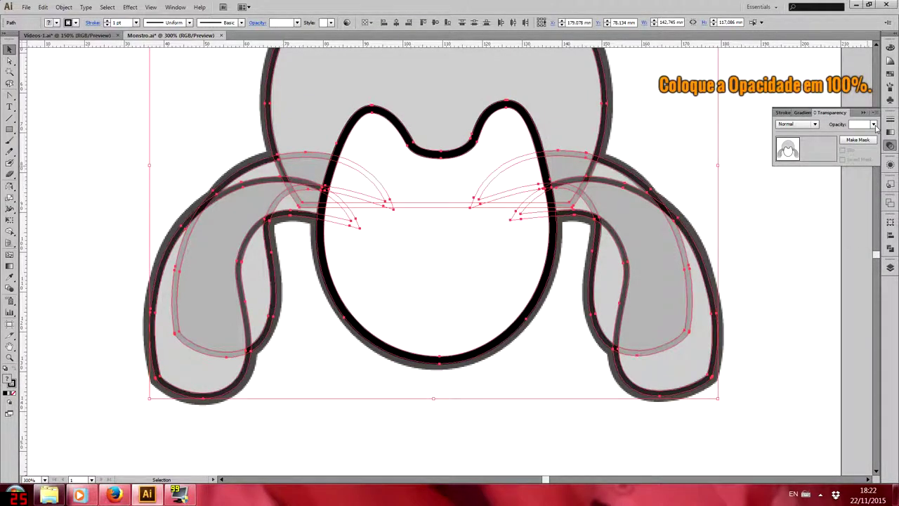
# Set all objects to 100% opacity and duplicate them exactly over the originals.
pyautogui.click(874, 124)
pyautogui.click(862, 232)
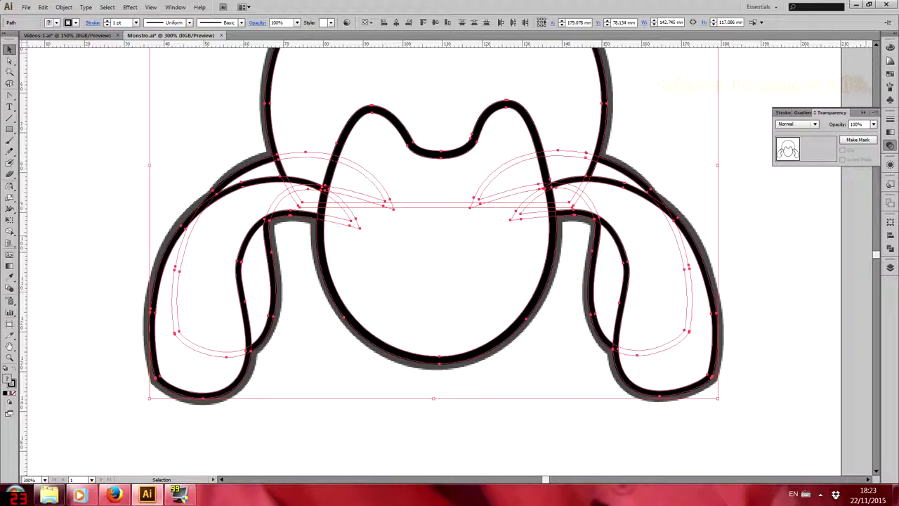
pyautogui.hotkey('ctrl', 'shift', 'a')
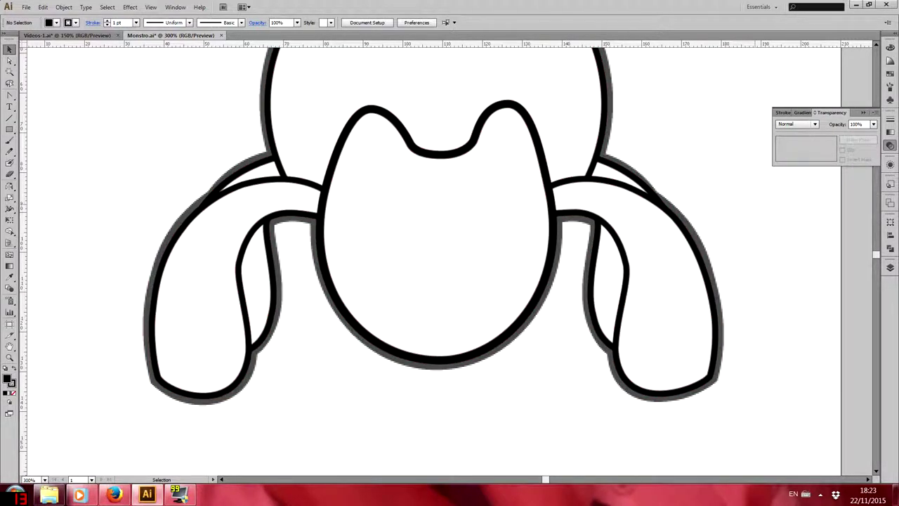
pyautogui.hotkey('ctrl', 'a')
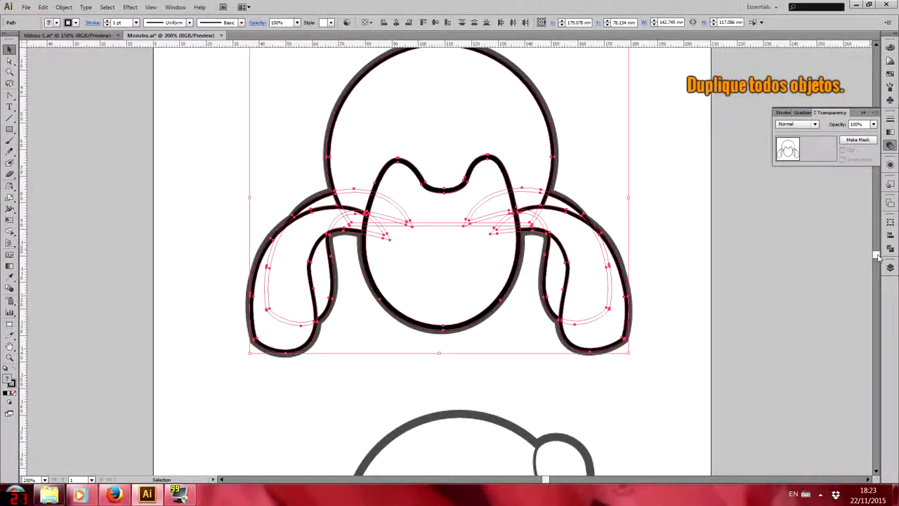
pyautogui.moveTo(439, 77); pyautogui.dragTo(450, 105)
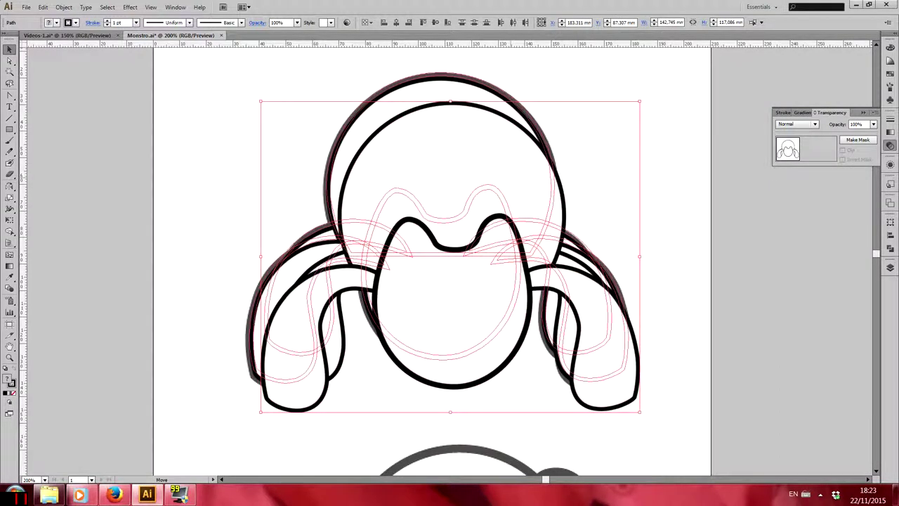
pyautogui.moveTo(450, 102); pyautogui.dragTo(440, 77)
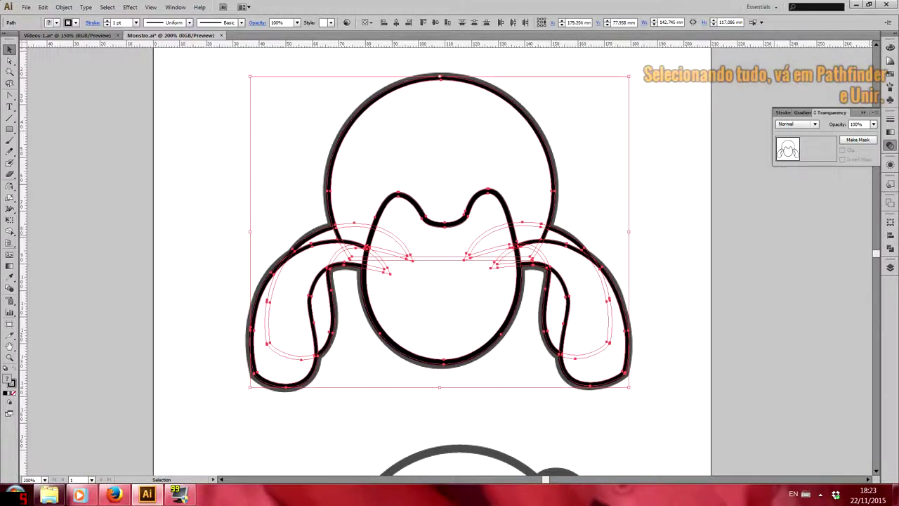
pyautogui.hotkey('ctrl', '+')
# Unite the duplicated shapes into one silhouette and lower its opacity to 30%.
pyautogui.hotkey('ctrl', '-')
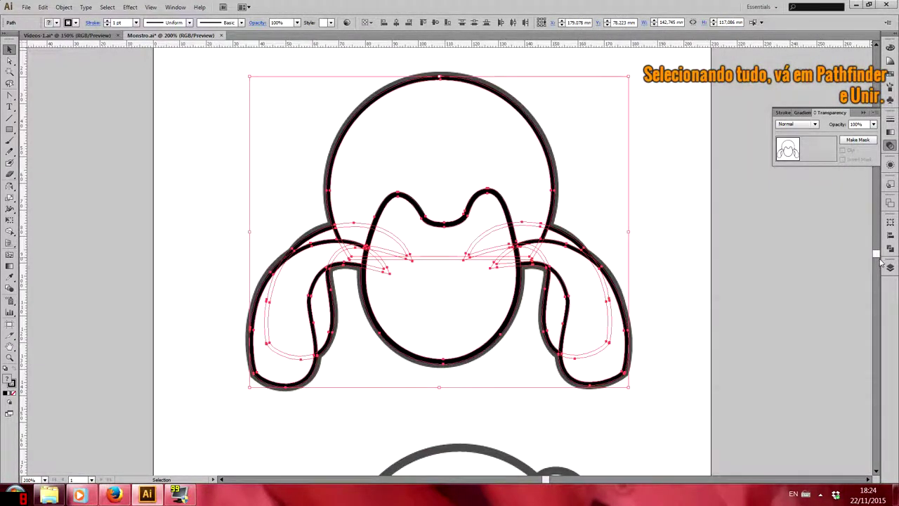
pyautogui.click(890, 249)
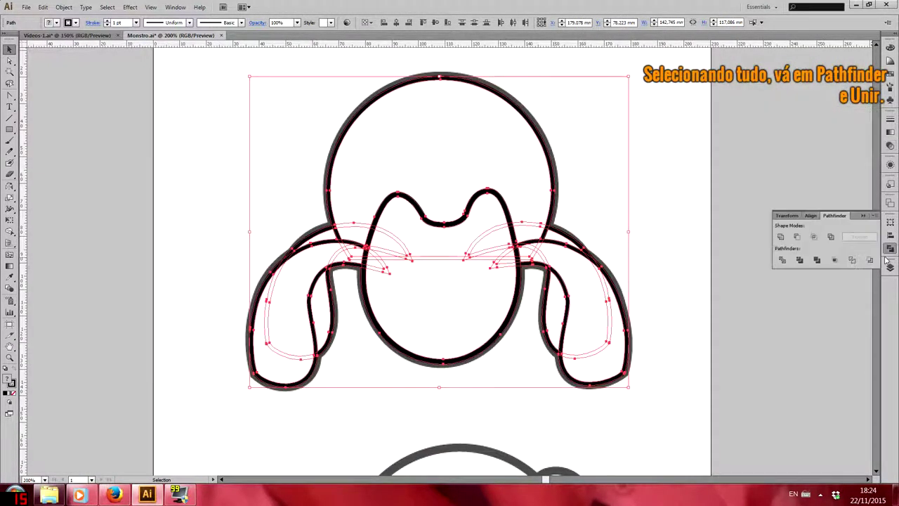
pyautogui.click(781, 237)
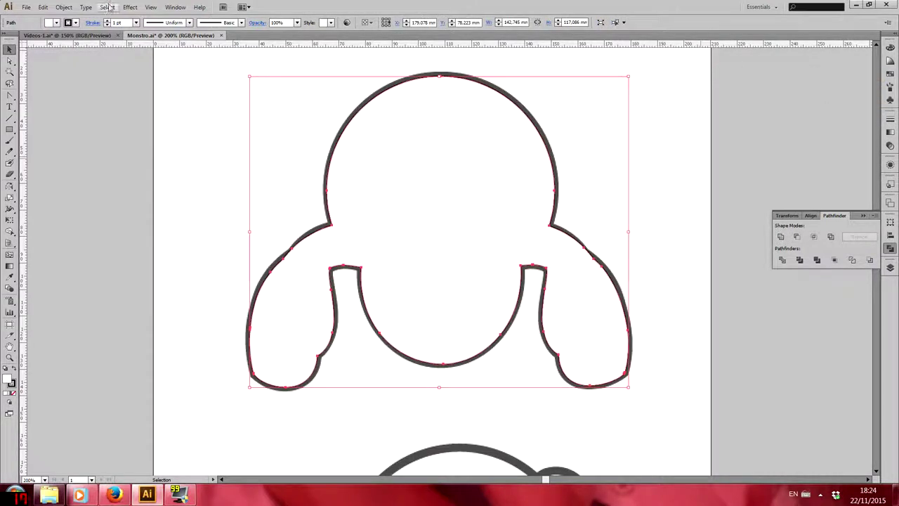
pyautogui.click(890, 163)
pyautogui.click(890, 145)
pyautogui.click(874, 124)
pyautogui.click(869, 167)
pyautogui.click(874, 125)
pyautogui.click(865, 169)
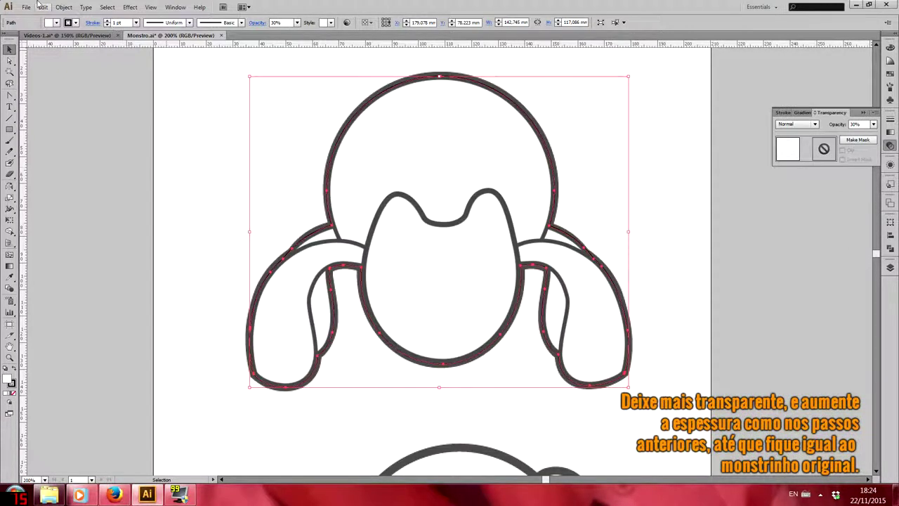
# Add a 1,2 mm offset path outline around the silhouette.
pyautogui.click(63, 7)
pyautogui.moveTo(127, 213)
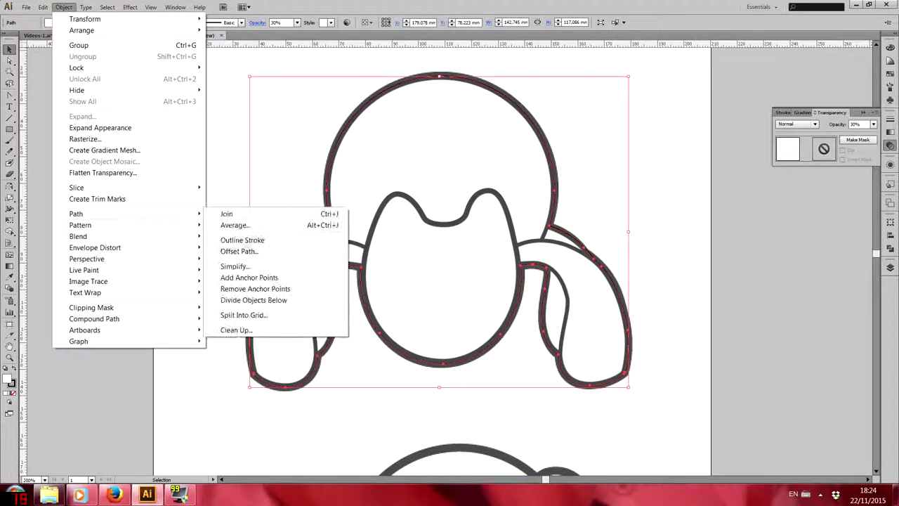
pyautogui.click(247, 249)
pyautogui.click(673, 235)
pyautogui.doubleClick(698, 185)
pyautogui.write('2')
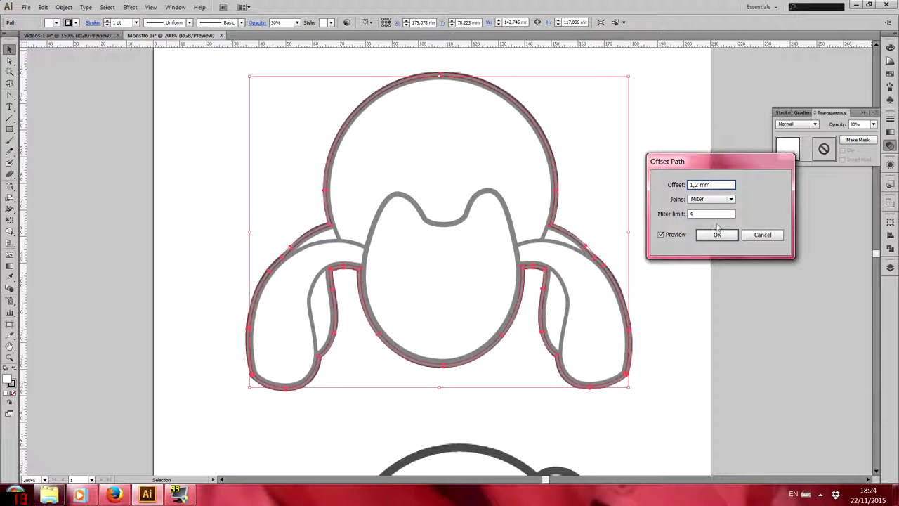
pyautogui.press('Return')
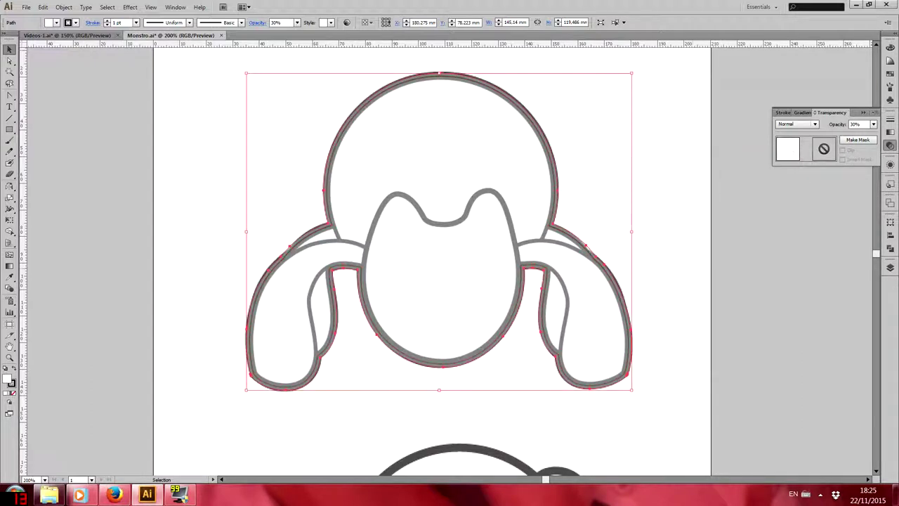
pyautogui.hotkey('ctrl', '=')
# Select the offset silhouette with Direct Selection and give it a black fill.
pyautogui.press('a')
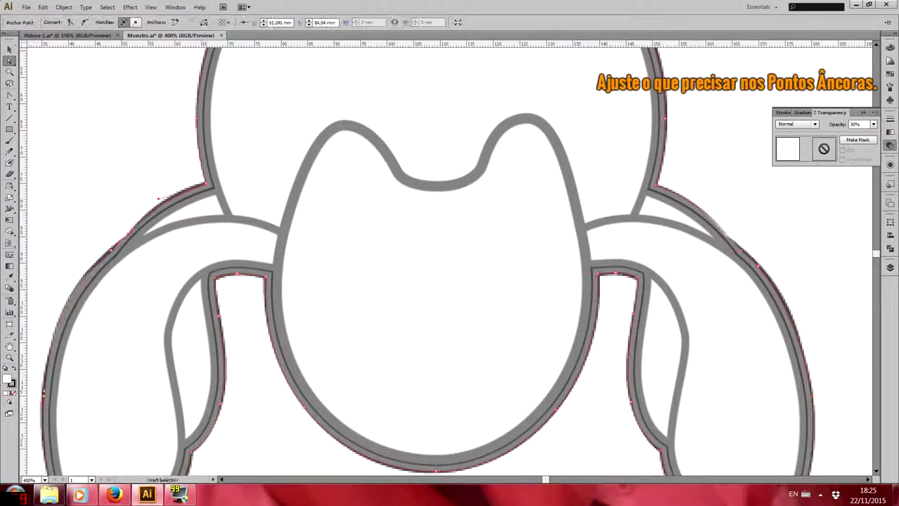
pyautogui.click(204, 185)
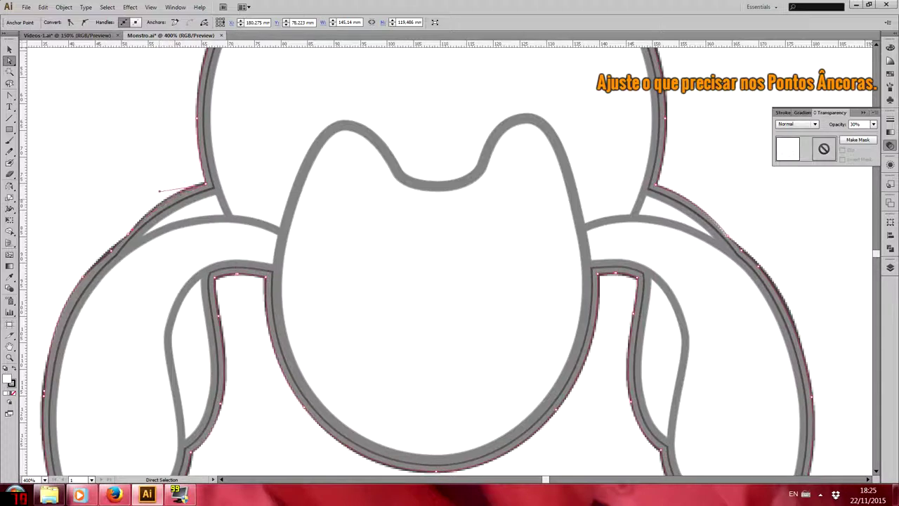
pyautogui.click(107, 249)
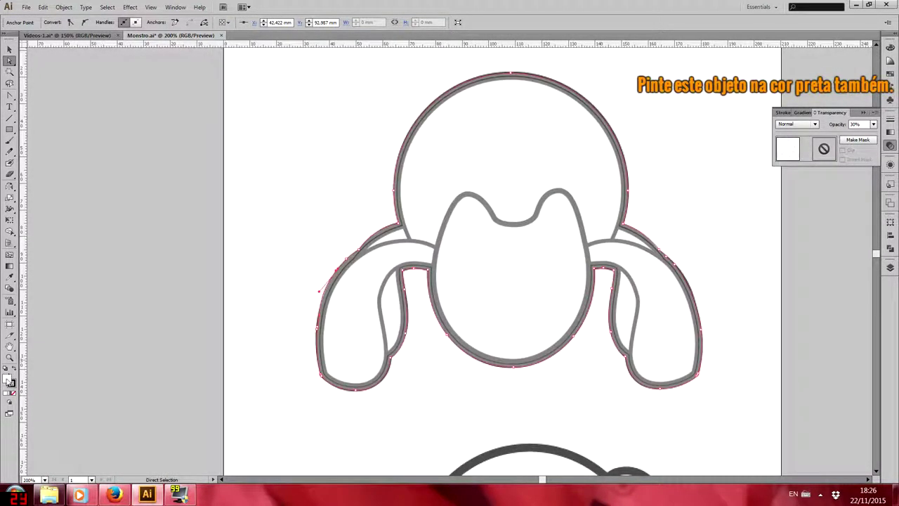
pyautogui.doubleClick(9, 380)
pyautogui.click(18, 373)
pyautogui.press('Return')
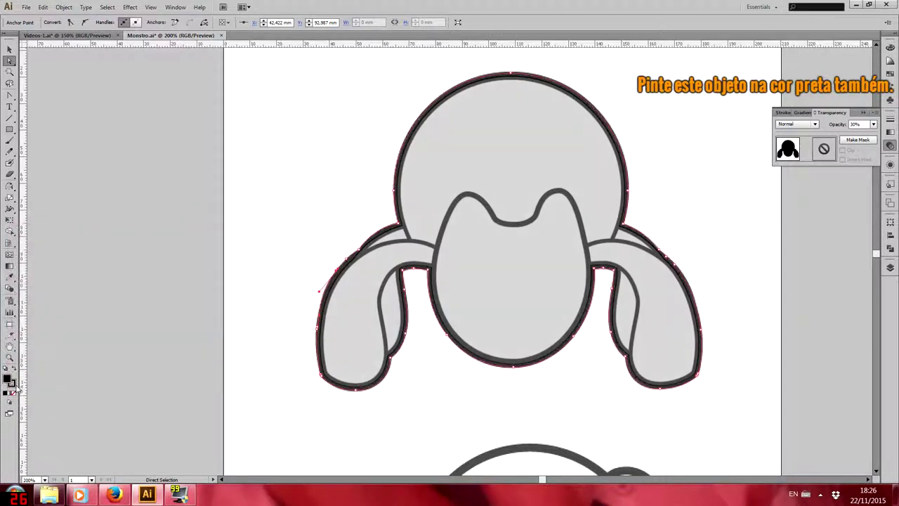
# Send the black silhouette to the back and restore every object to 100% opacity.
pyautogui.rightClick(492, 162)
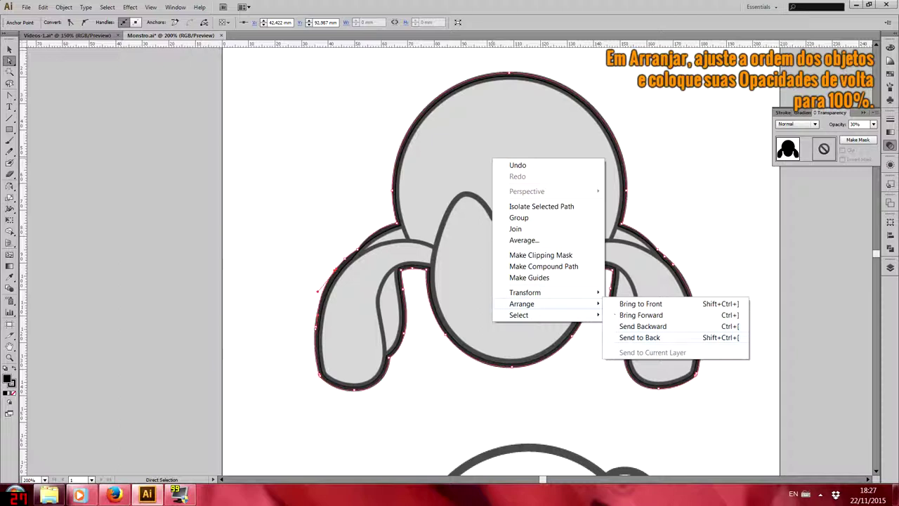
pyautogui.click(636, 337)
pyautogui.click(873, 125)
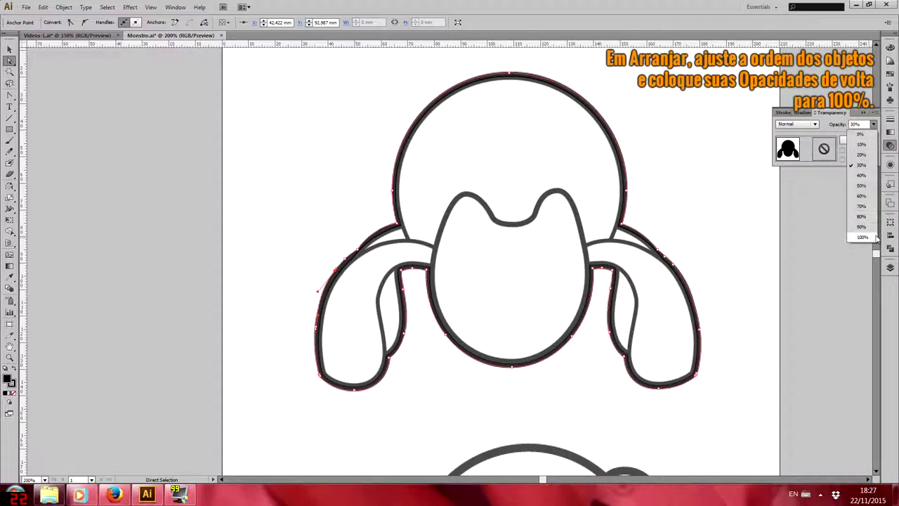
pyautogui.click(861, 151)
pyautogui.hotkey('ctrl', 'a')
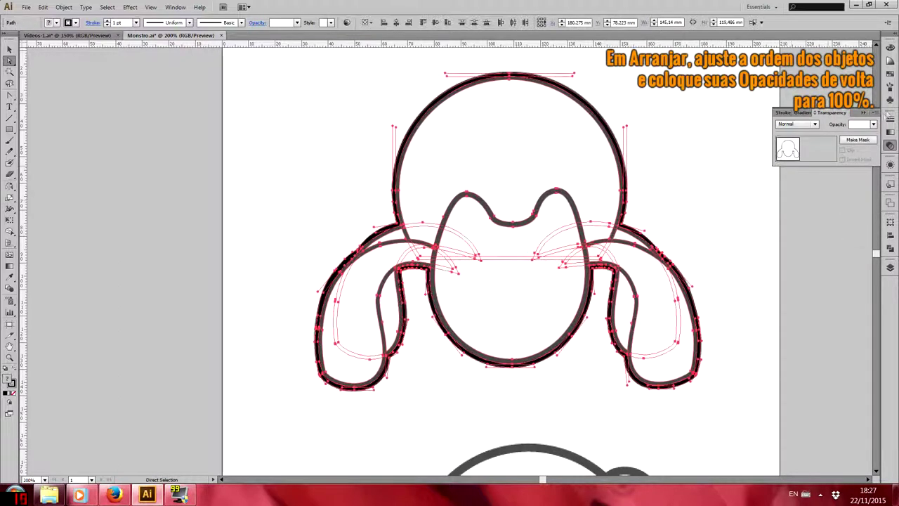
pyautogui.click(873, 124)
pyautogui.click(859, 236)
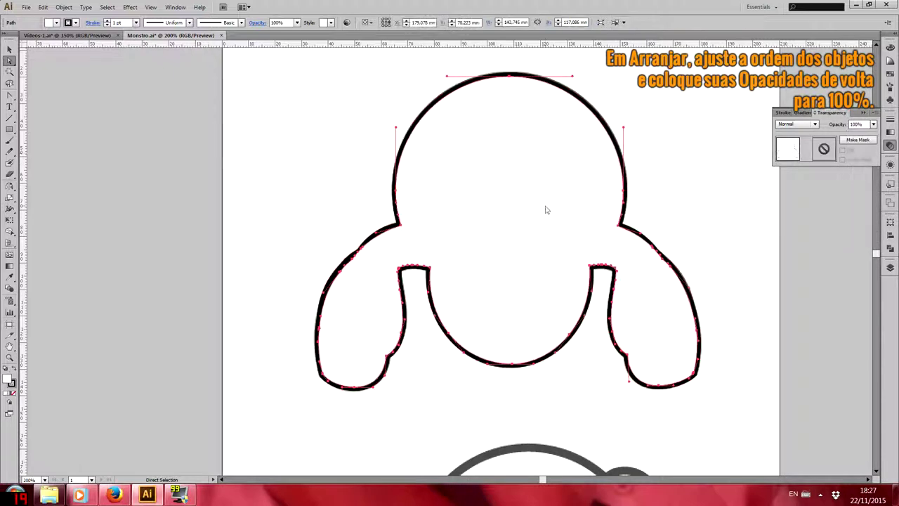
pyautogui.rightClick(546, 206)
pyautogui.click(704, 387)
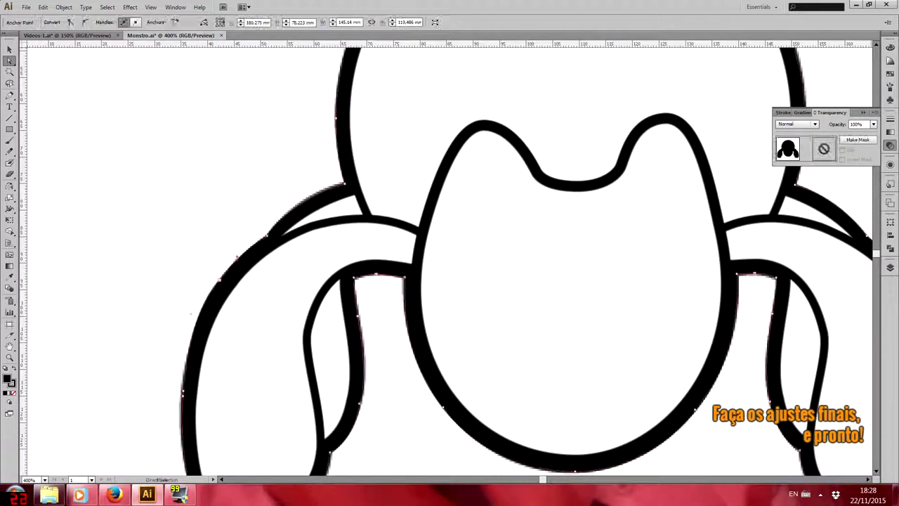
# Deselect everything, zoom out to 200%, and show the Layers panel.
pyautogui.hotkey('ctrl', 'shift', 'a')
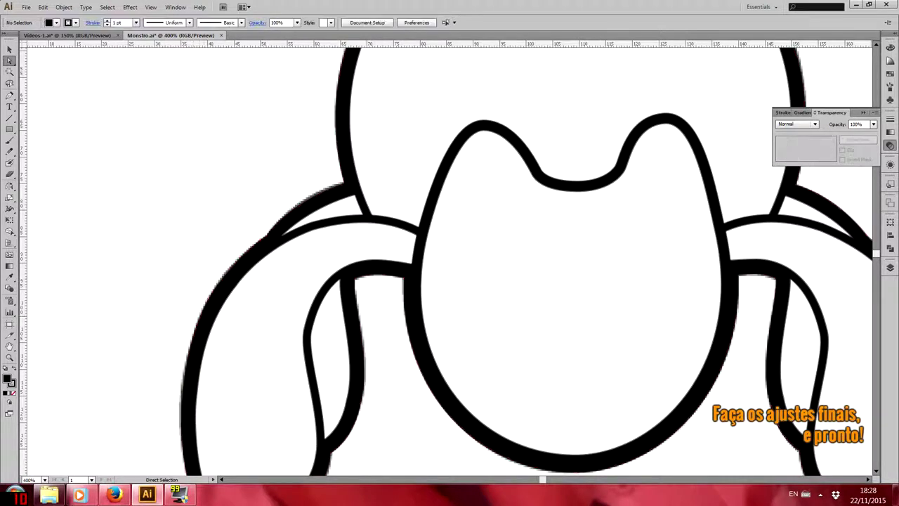
pyautogui.hotkey('ctrl', '-')
pyautogui.press('F7')
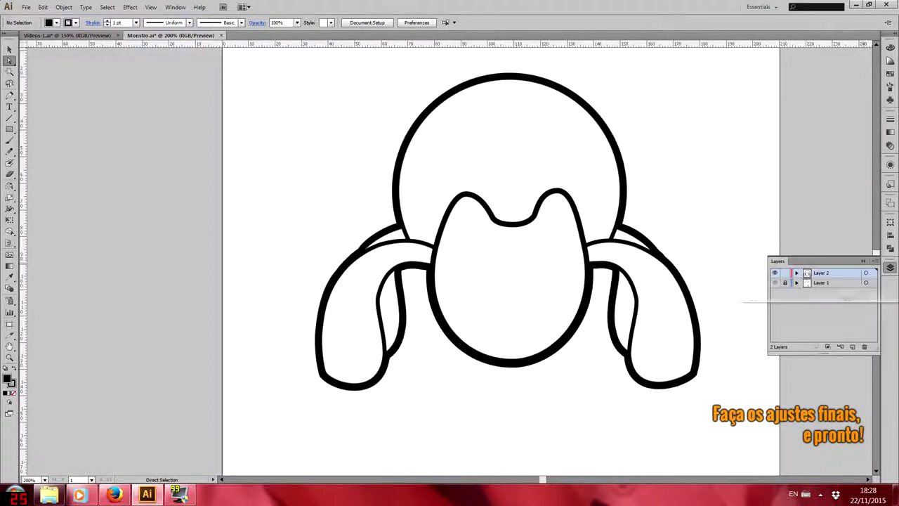